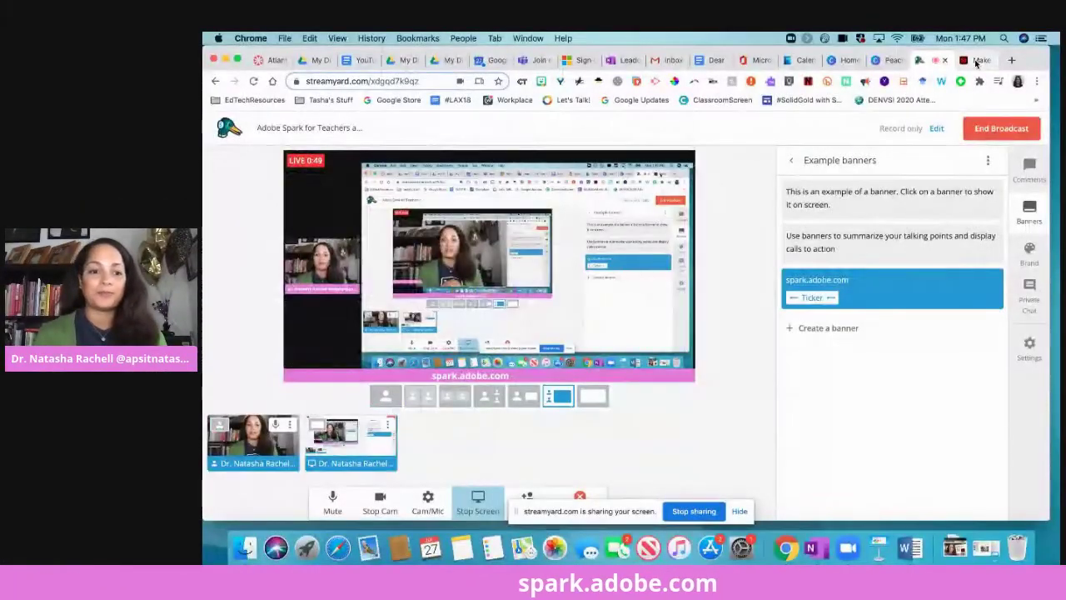
Show the spark.adobe.com banner on the StreamYard broadcast of the Adobe Spark home page.
click(976, 61)
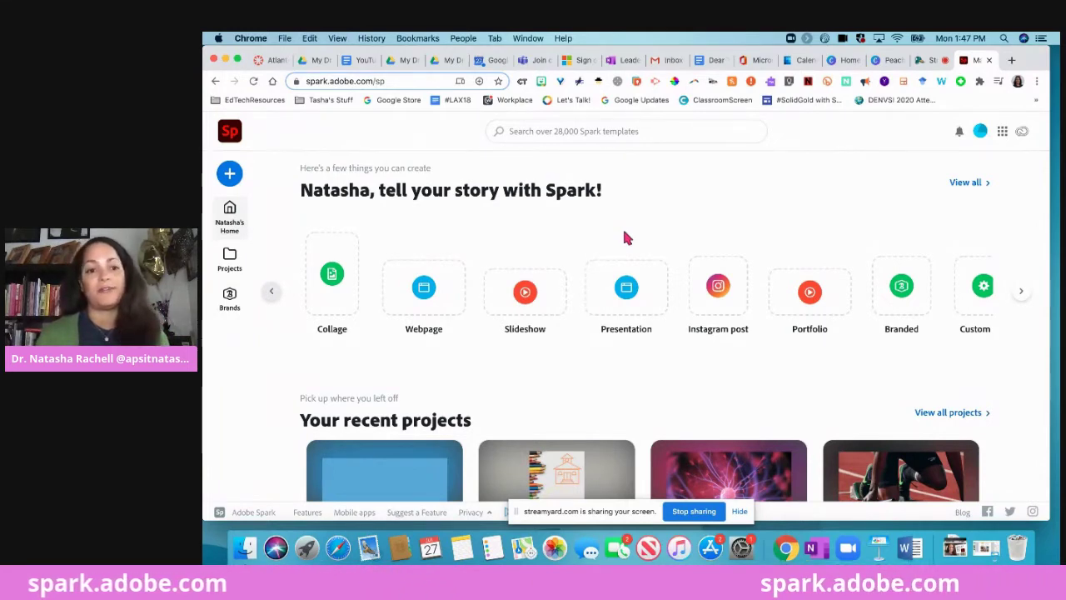
Scroll down the Spark home page and open 'Explore more templates' under Creating for the classroom.
click(1021, 291)
scroll(857, 405, down, 2)
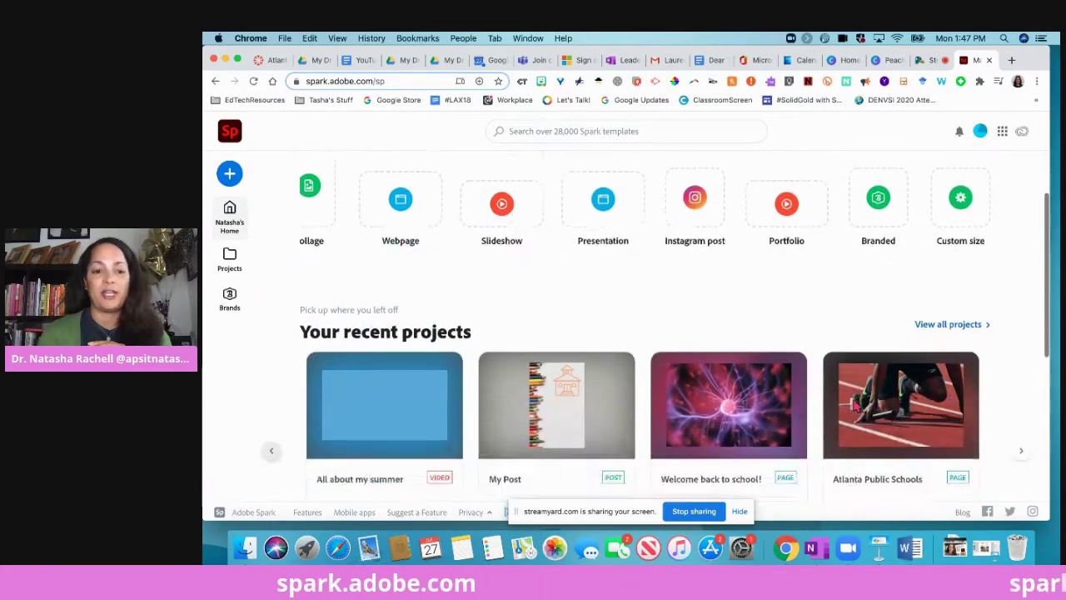
scroll(854, 405, down, 4)
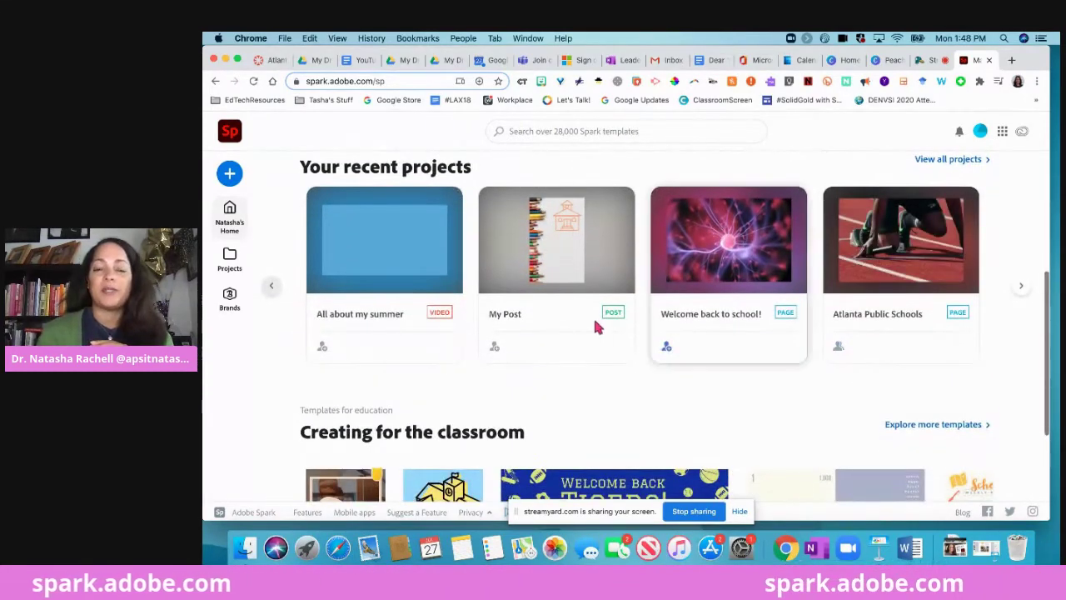
scroll(624, 316, down, 3)
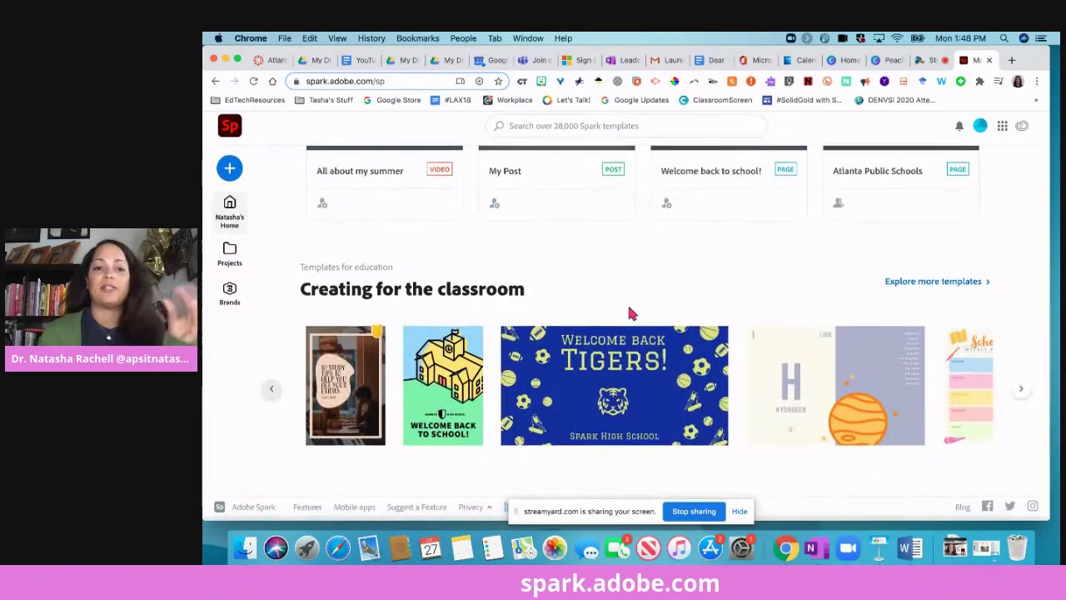
click(941, 287)
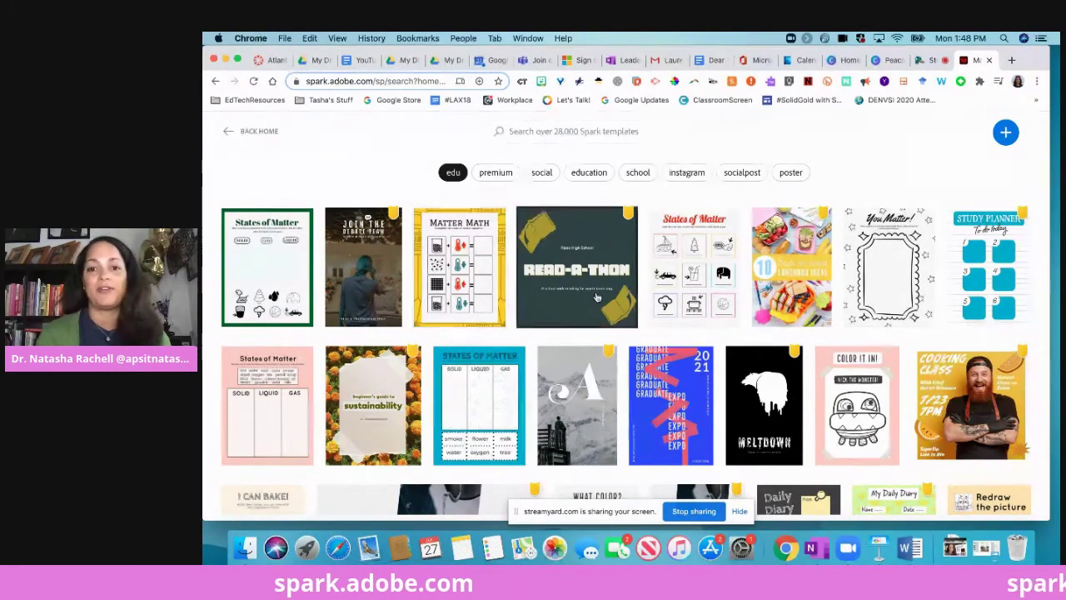
scroll(749, 304, down, 2)
scroll(833, 308, up, 2)
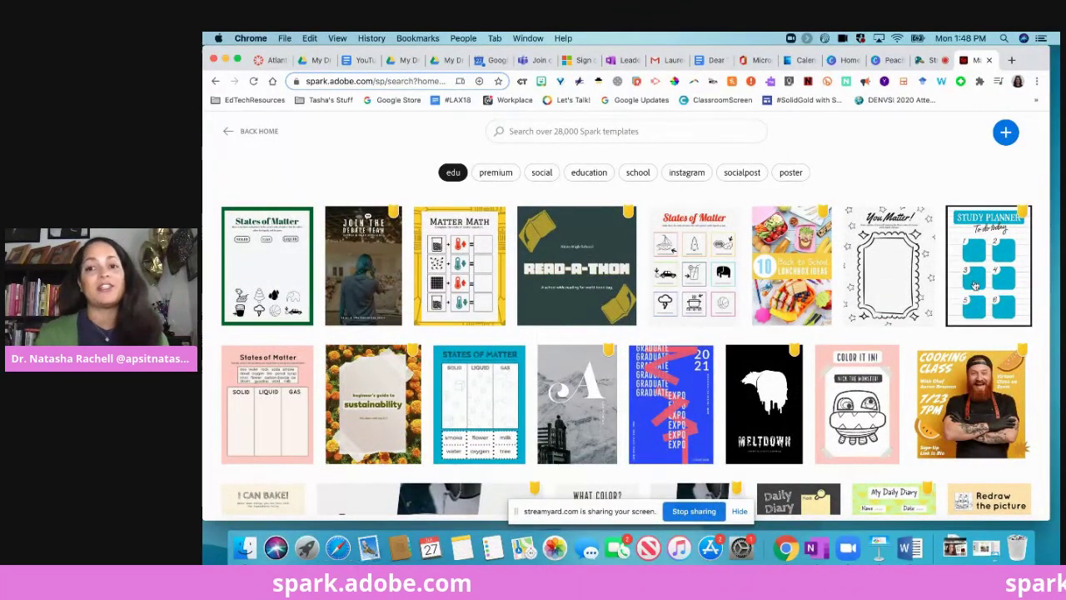
scroll(916, 250, down, 3)
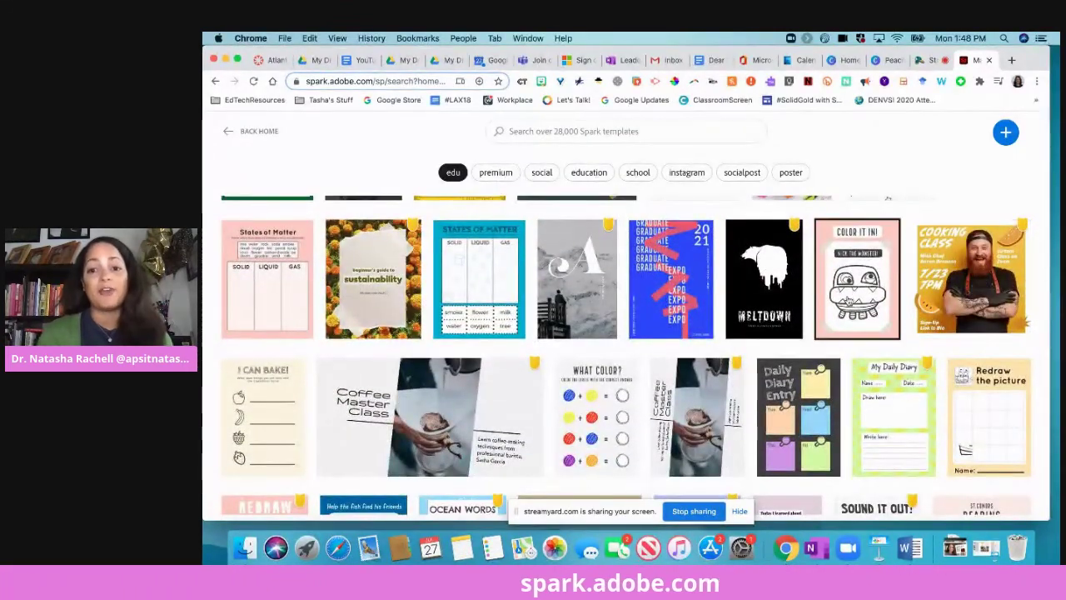
scroll(849, 292, down, 5)
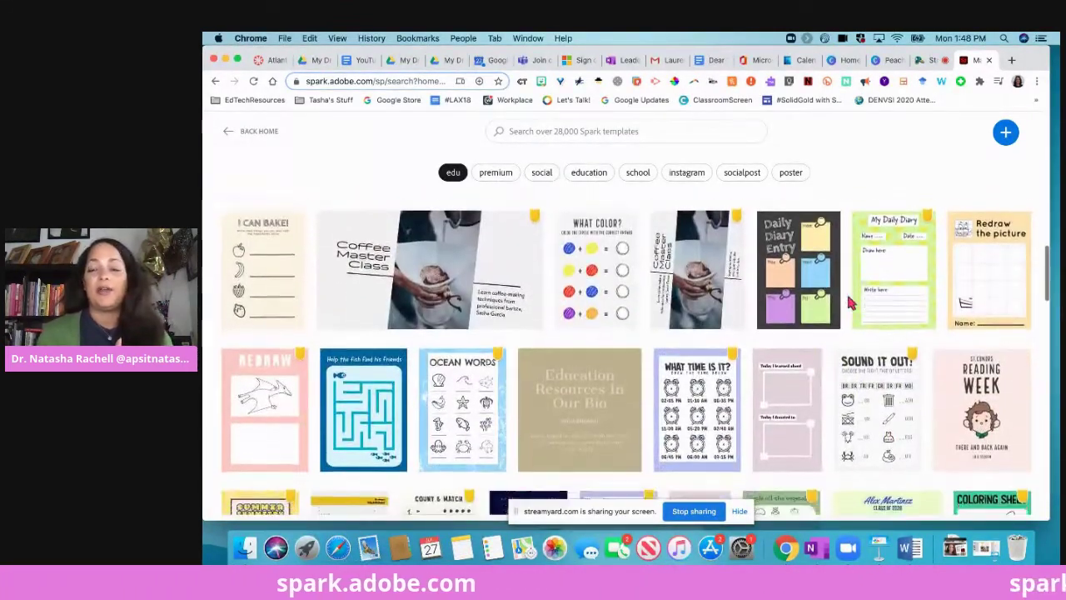
scroll(857, 320, down, 1)
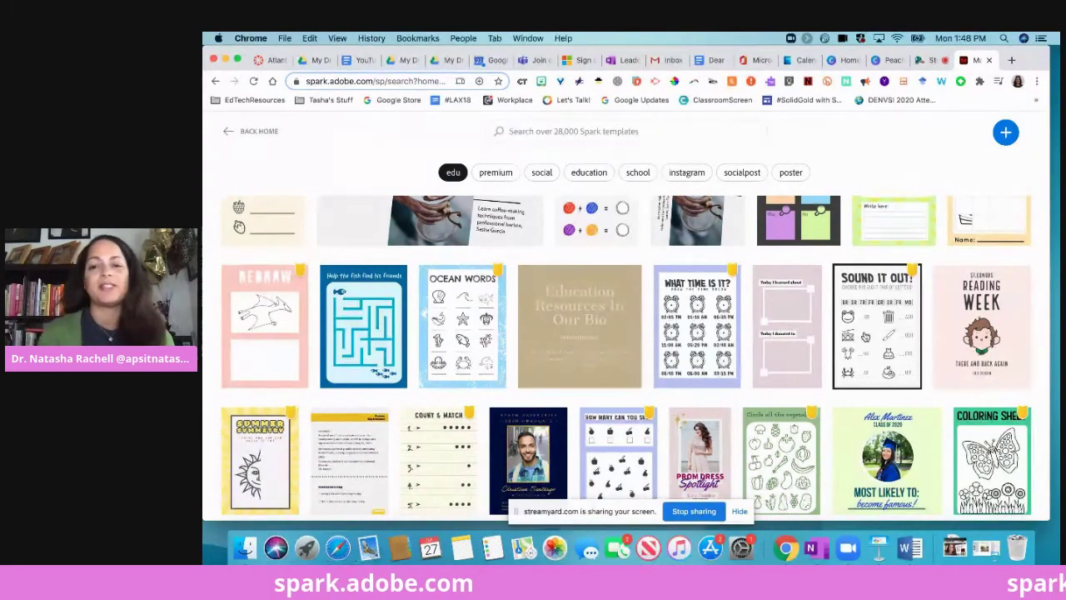
scroll(824, 379, down, 3)
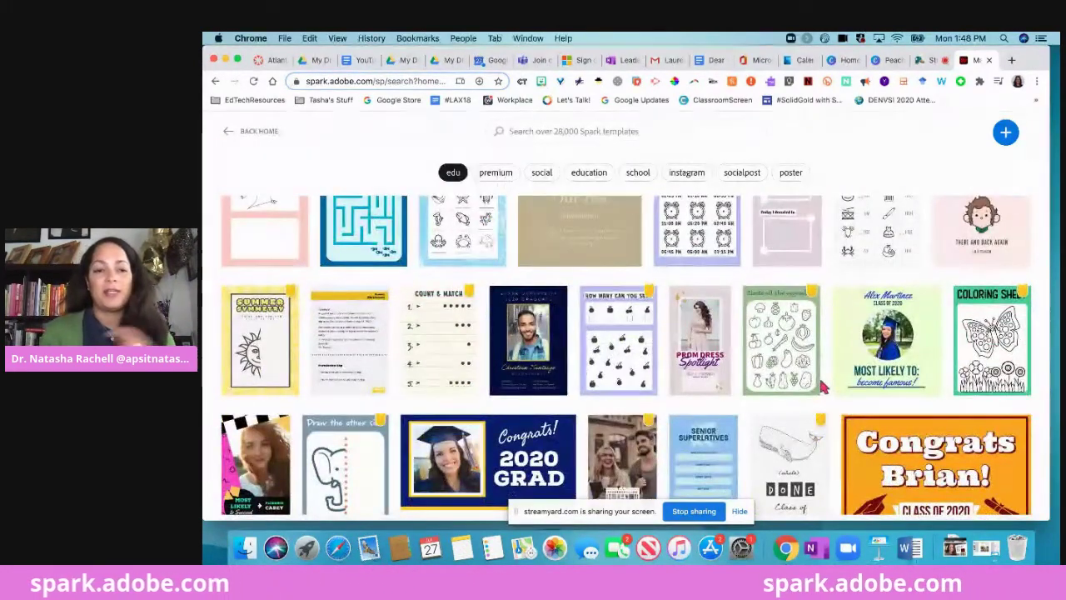
scroll(821, 385, down, 4)
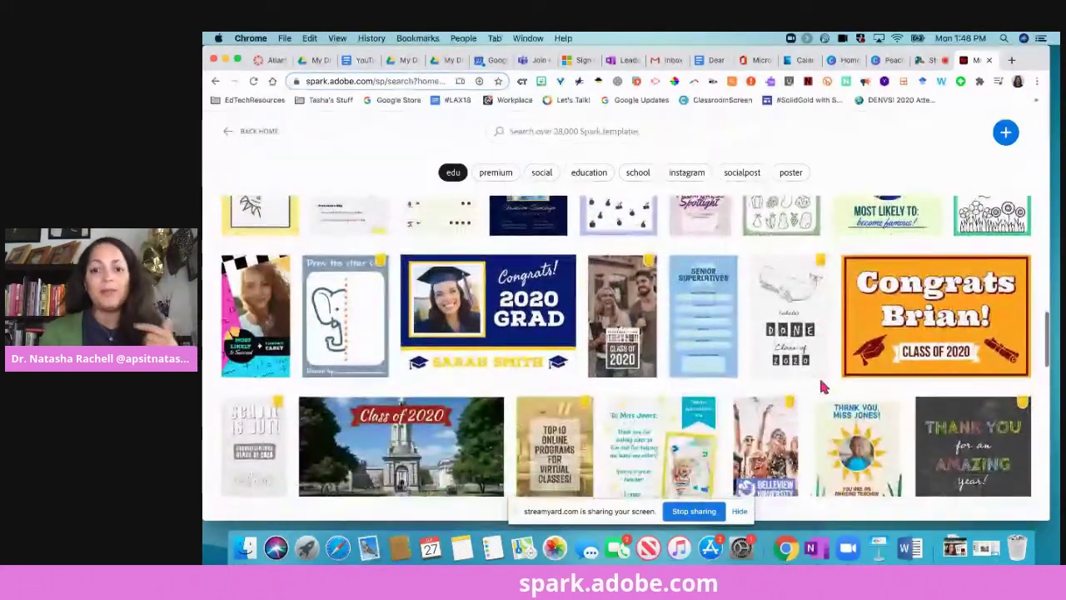
scroll(821, 385, down, 6)
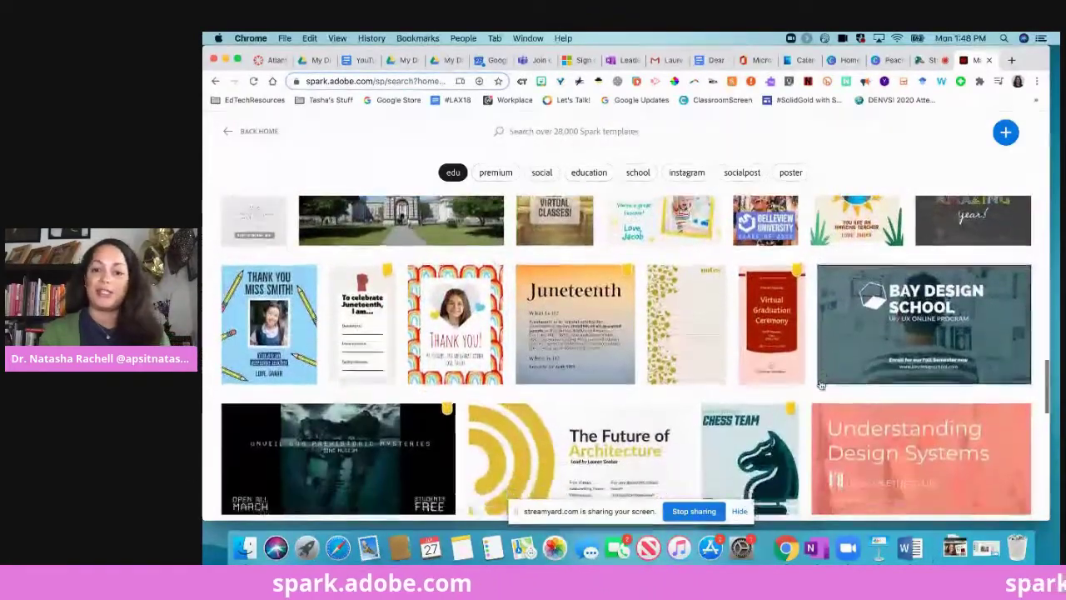
scroll(821, 386, down, 5)
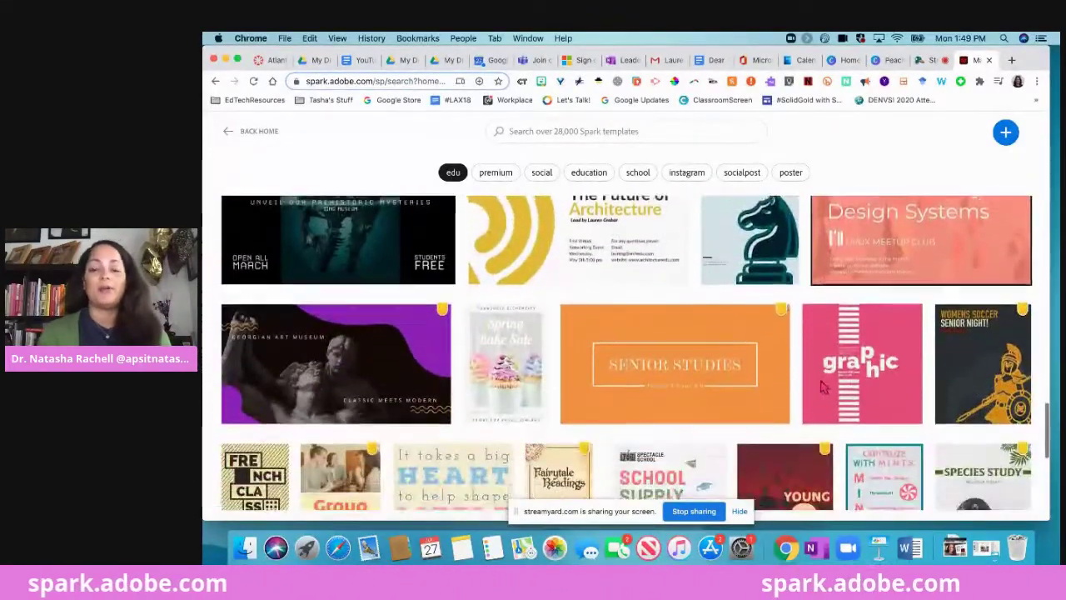
scroll(821, 385, down, 5)
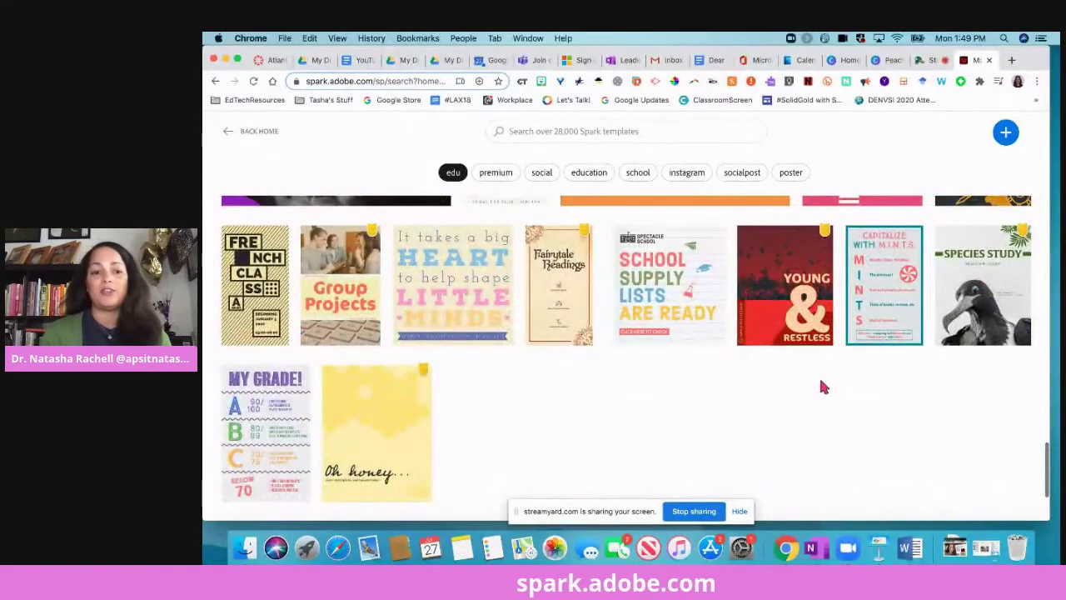
scroll(823, 386, down, 2)
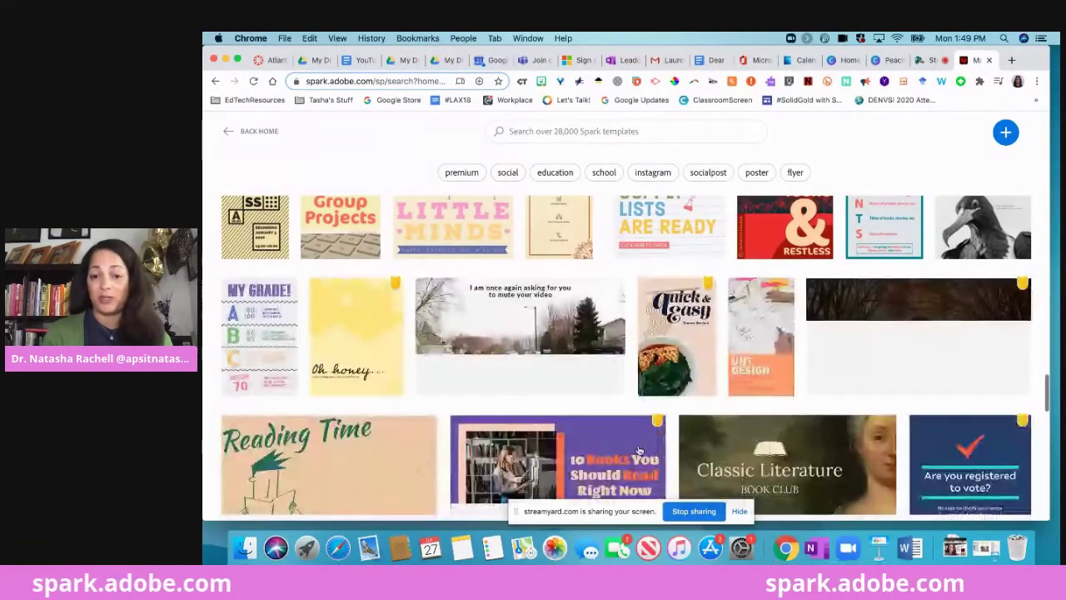
scroll(652, 453, down, 5)
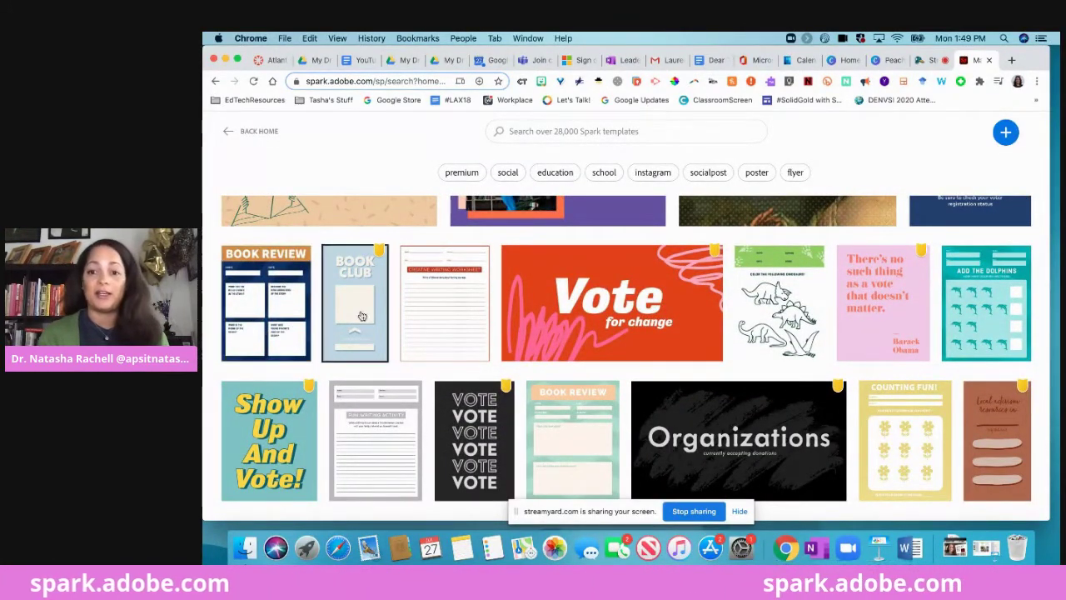
scroll(362, 316, down, 2)
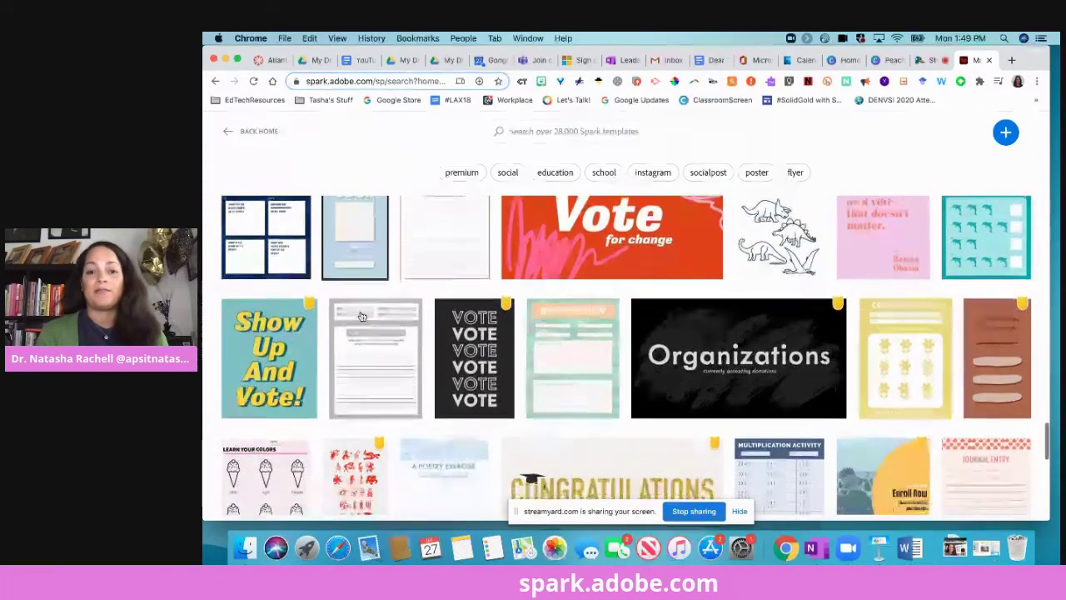
scroll(656, 388, down, 5)
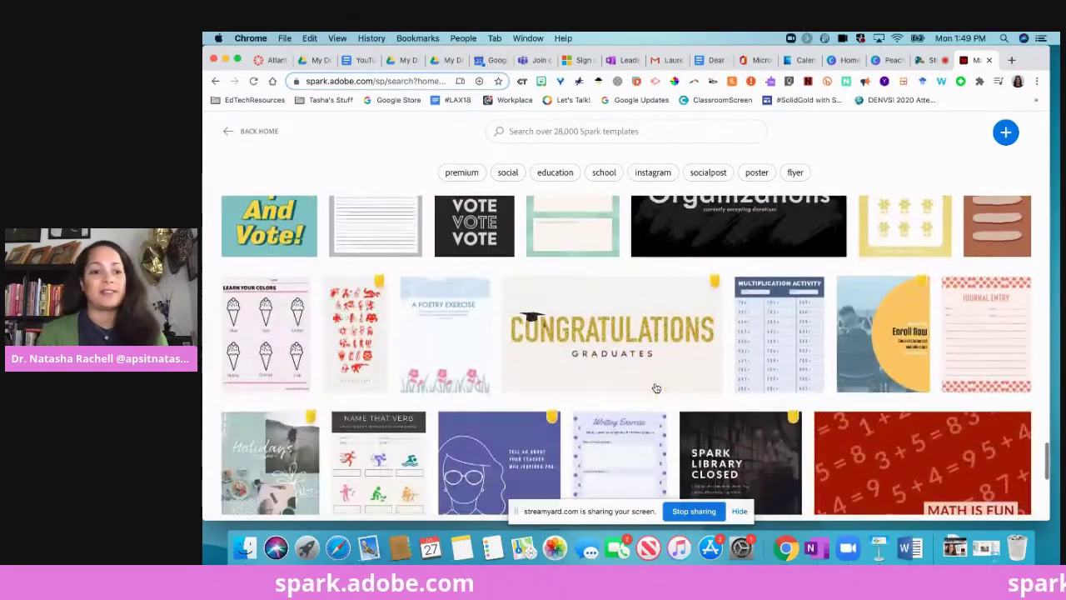
scroll(655, 388, up, 15)
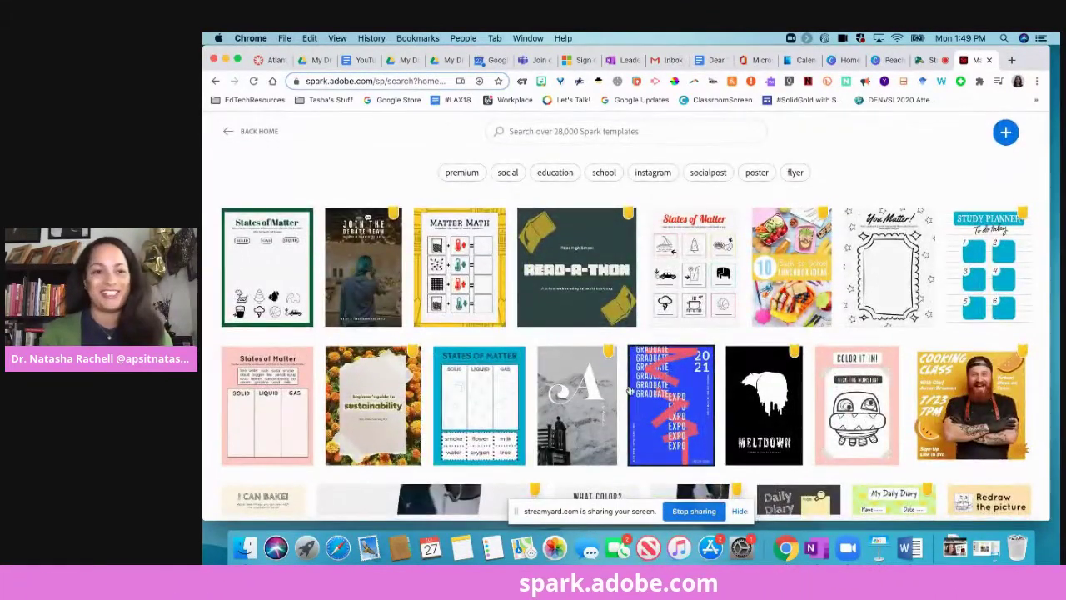
Return home, start a new Flyer post, and browse the flyer templates beside the blank page.
click(225, 136)
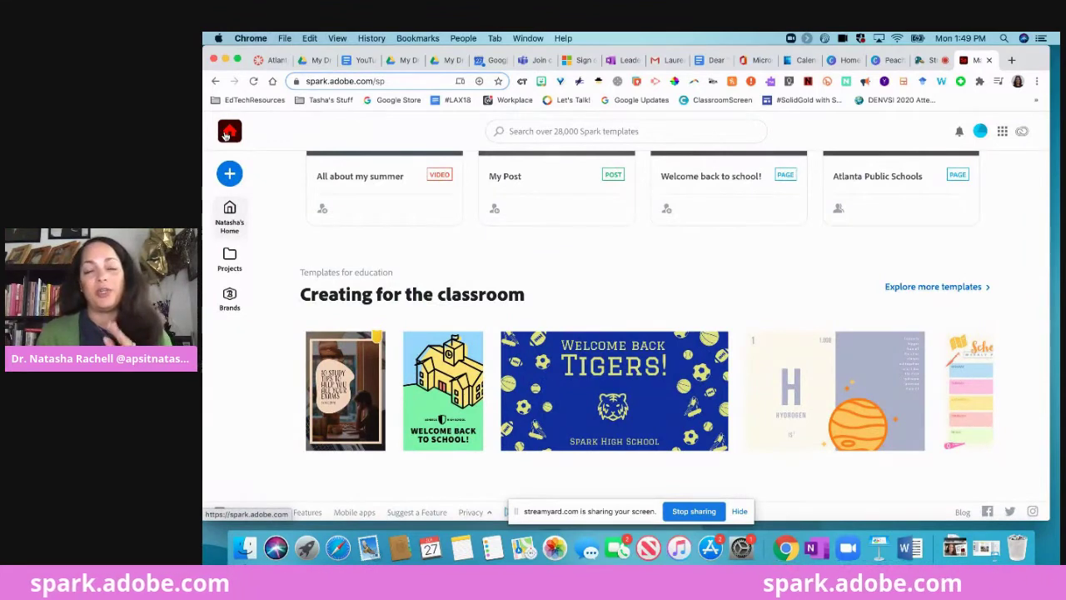
click(230, 174)
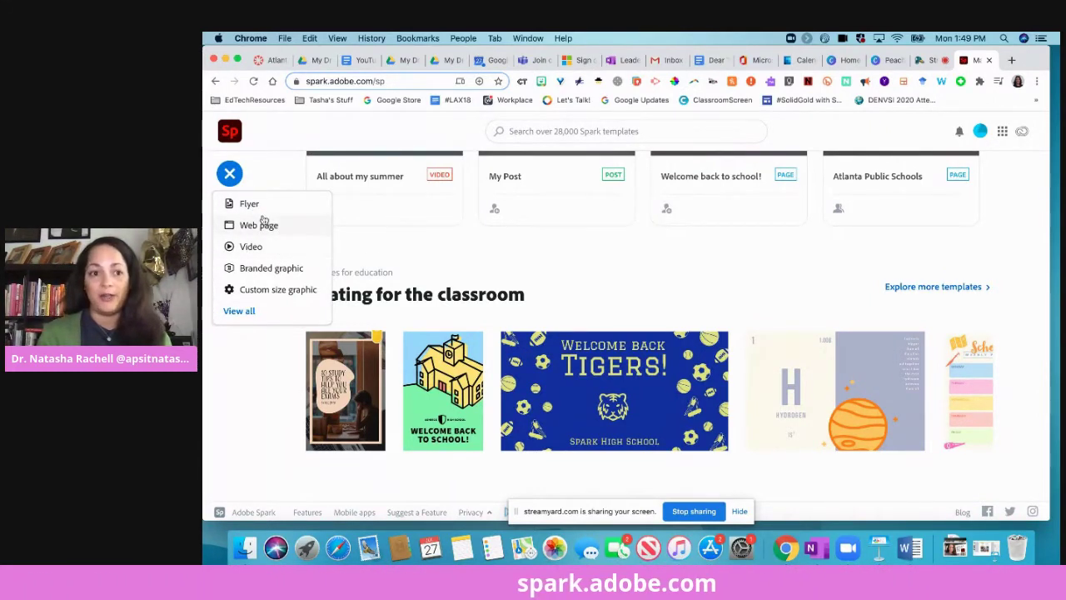
click(249, 205)
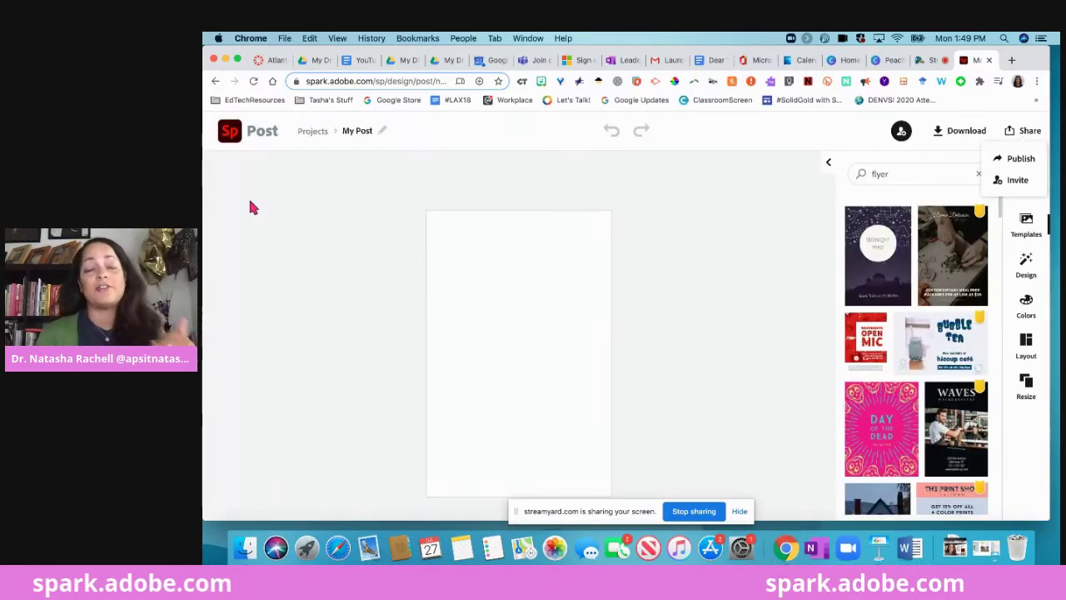
scroll(850, 336, down, 5)
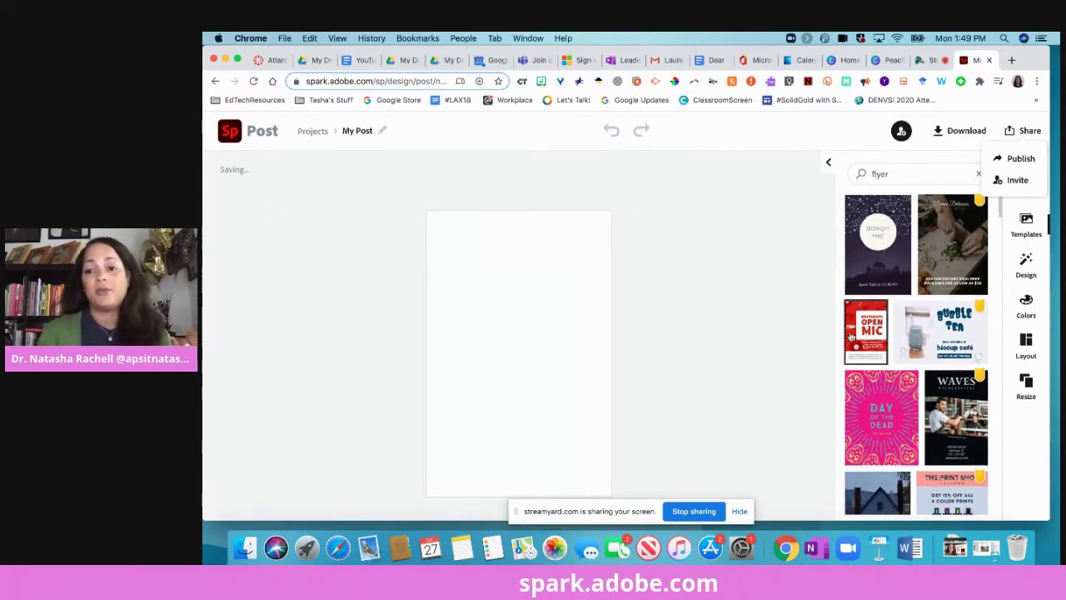
scroll(851, 336, down, 5)
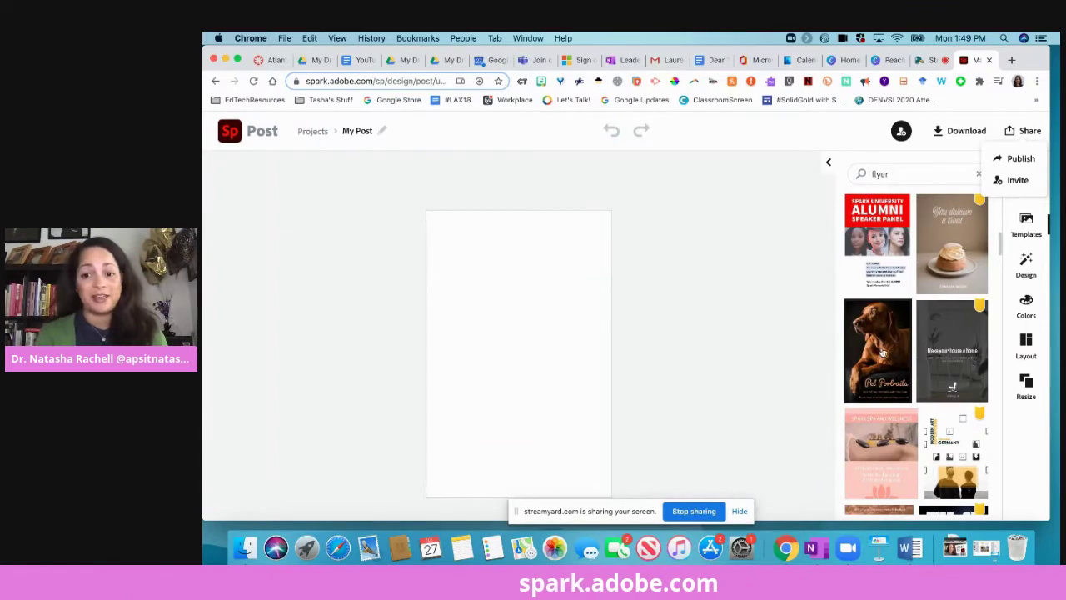
scroll(882, 353, down, 5)
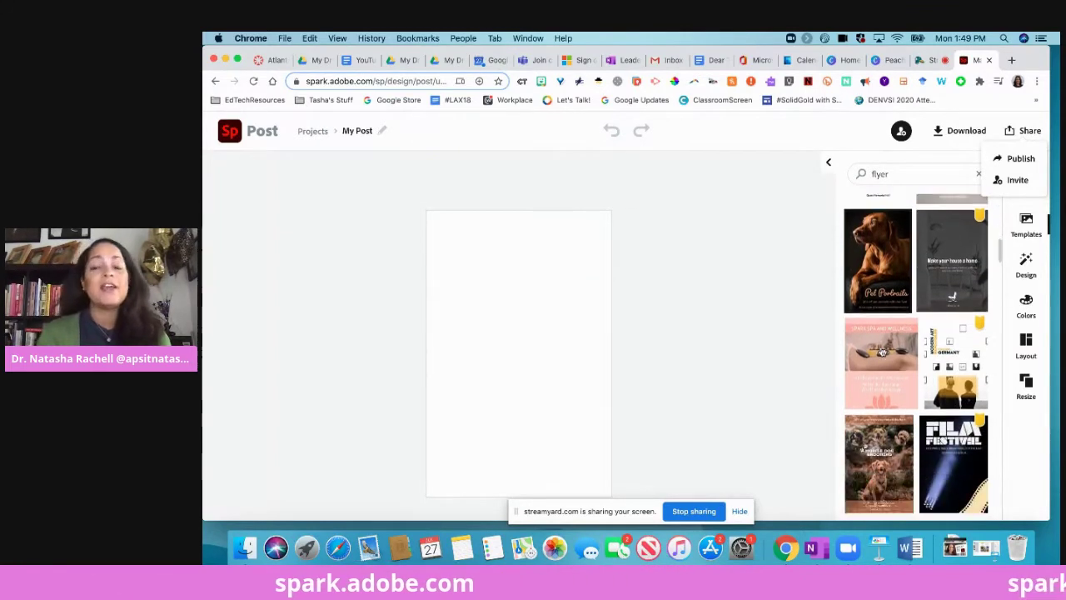
scroll(882, 353, down, 10)
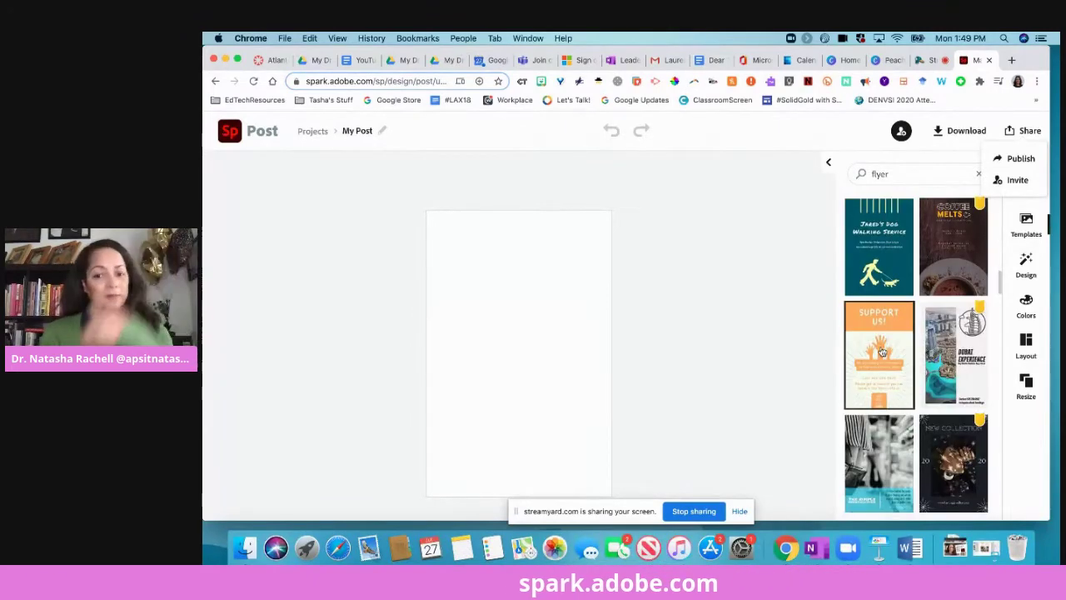
scroll(927, 313, down, 10)
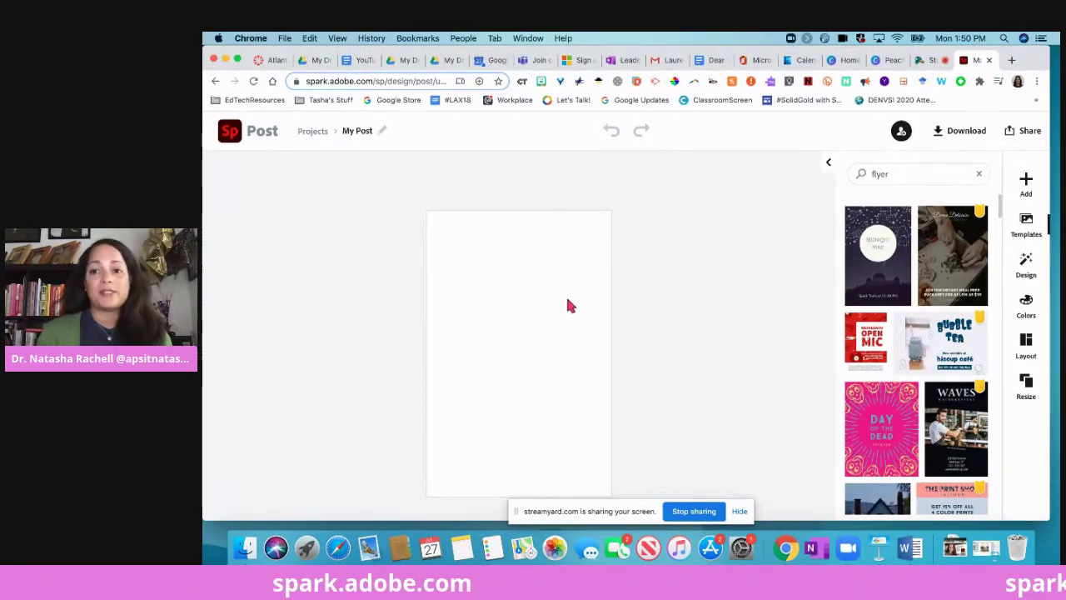
Add the Fall Tryouts styled text template to the post.
click(1024, 183)
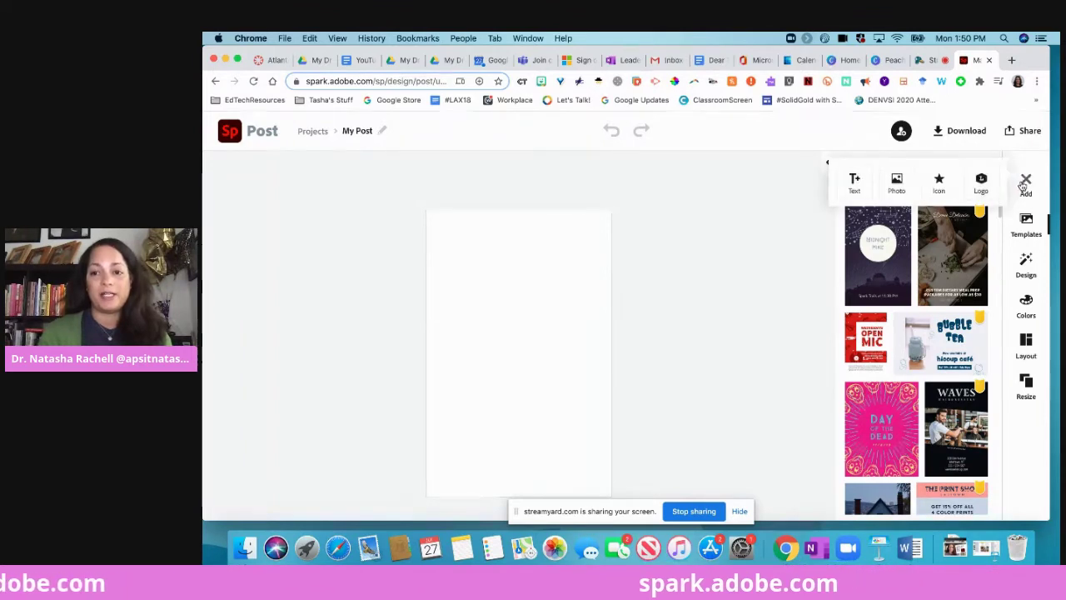
click(853, 182)
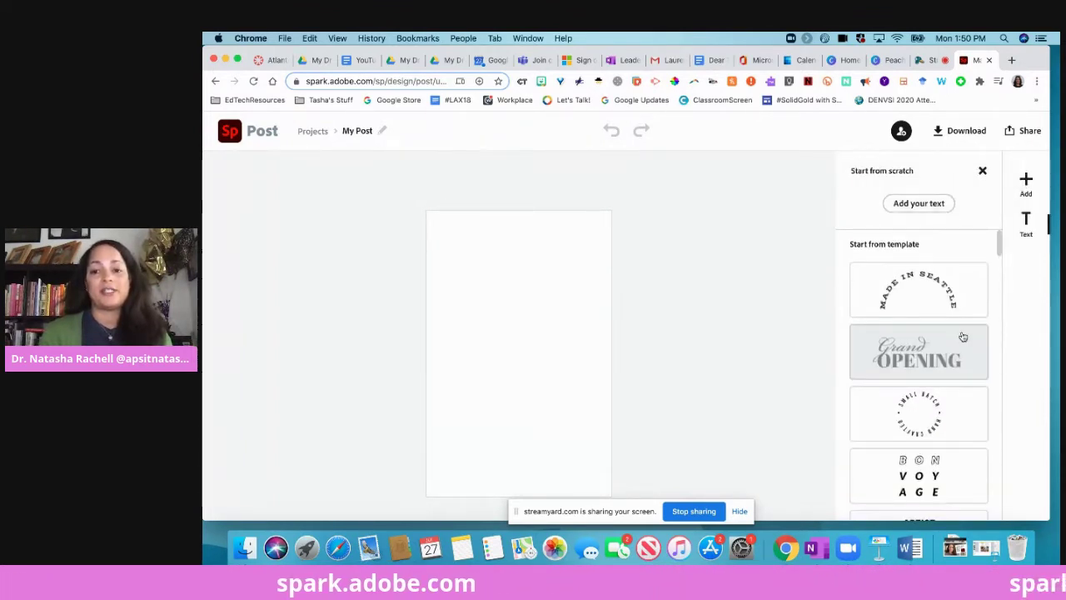
scroll(964, 339, down, 3)
scroll(965, 339, down, 6)
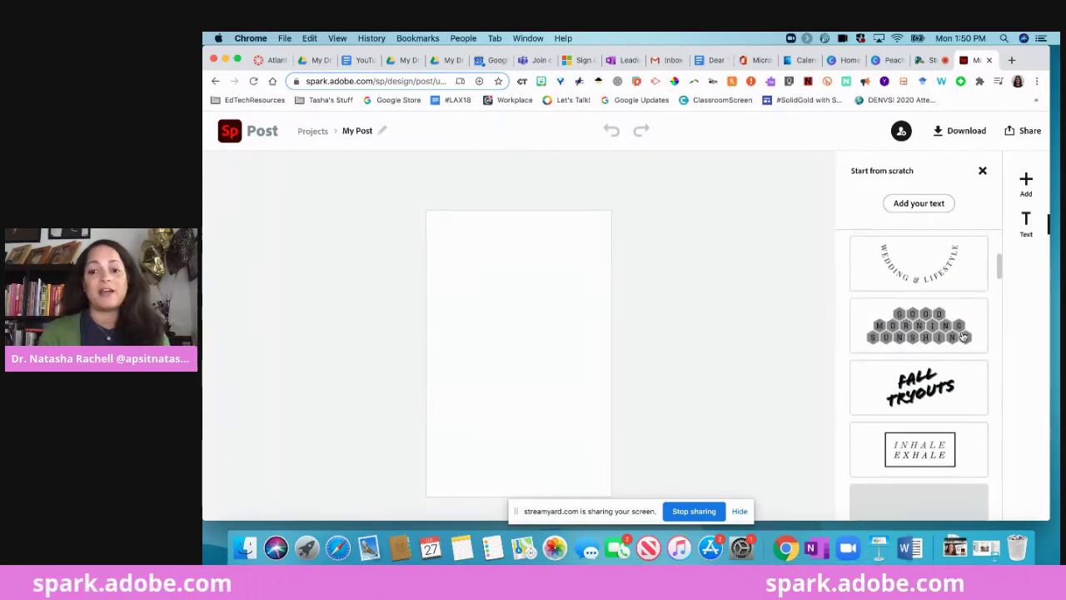
scroll(941, 337, down, 1)
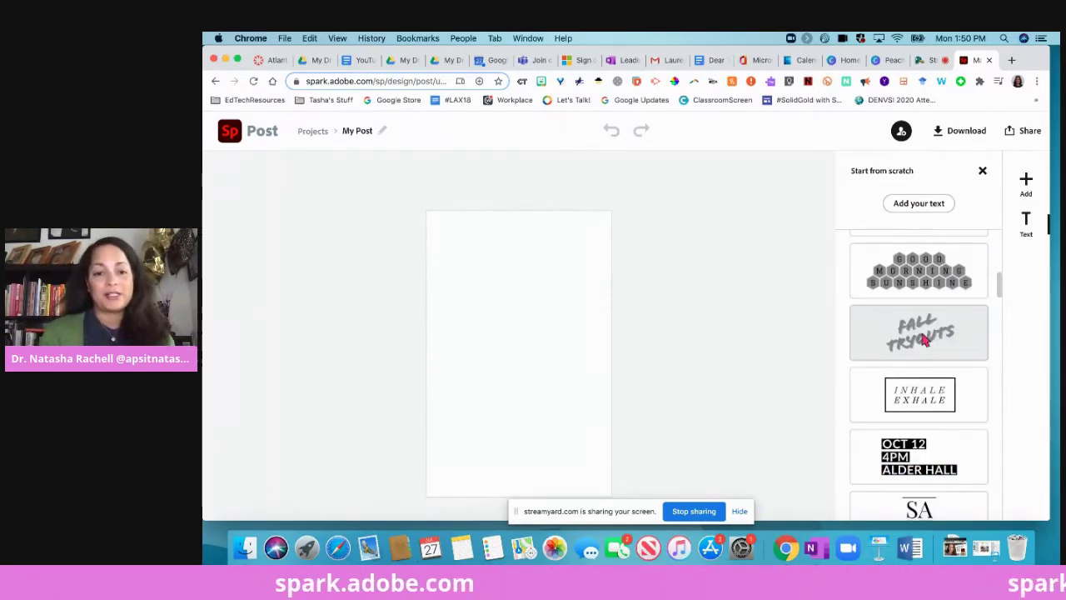
click(923, 337)
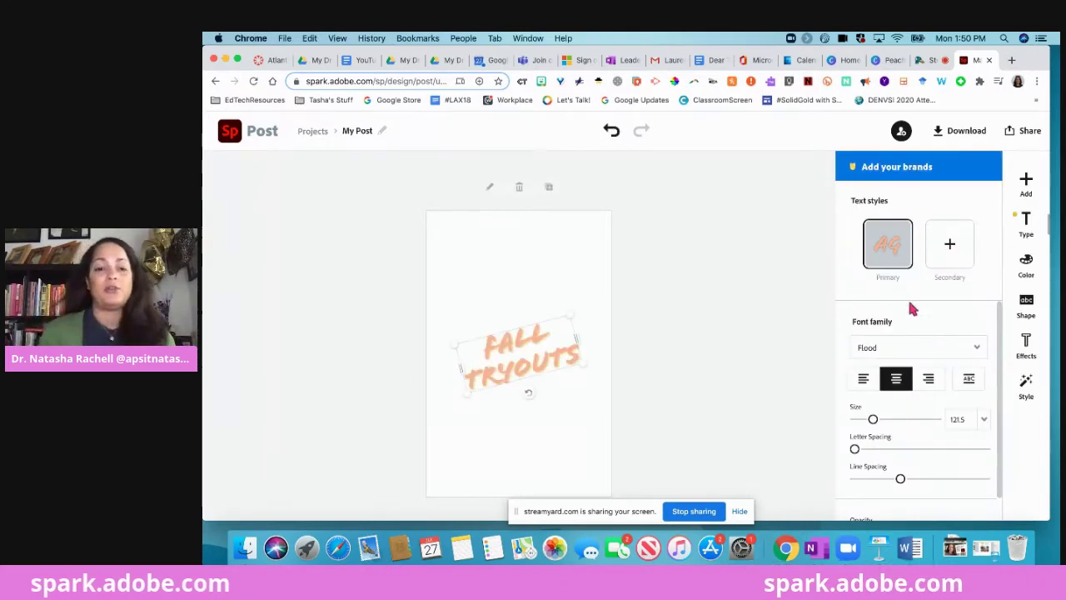
Change the text to 'Welcome to Science Class!' and drag it near the top.
double_click(516, 357)
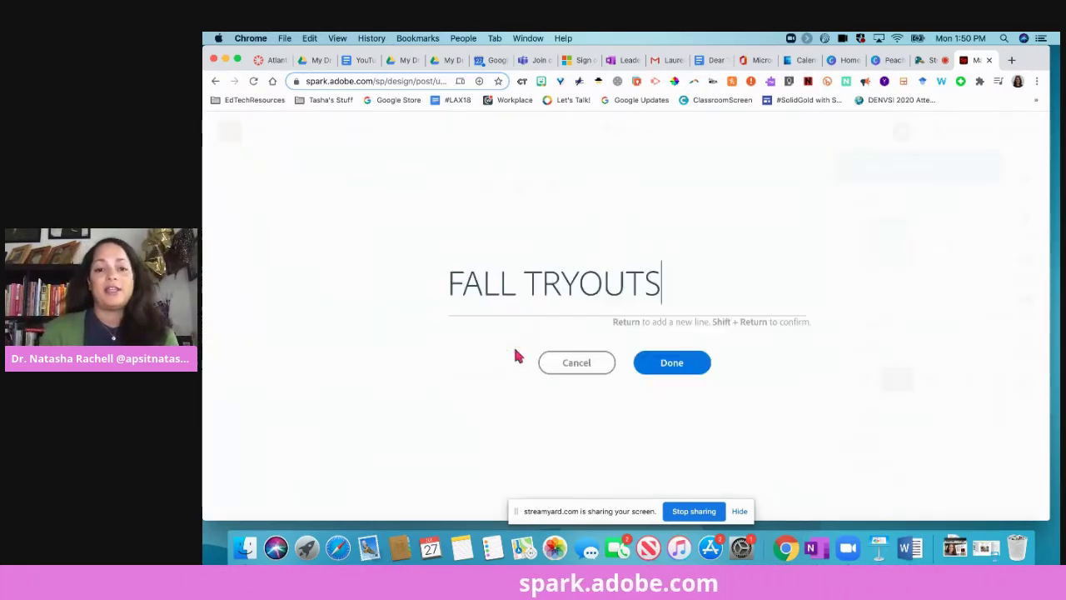
key(BackSpace)
key(BackSpace)
key(BackSpace)
key(BackSpace)
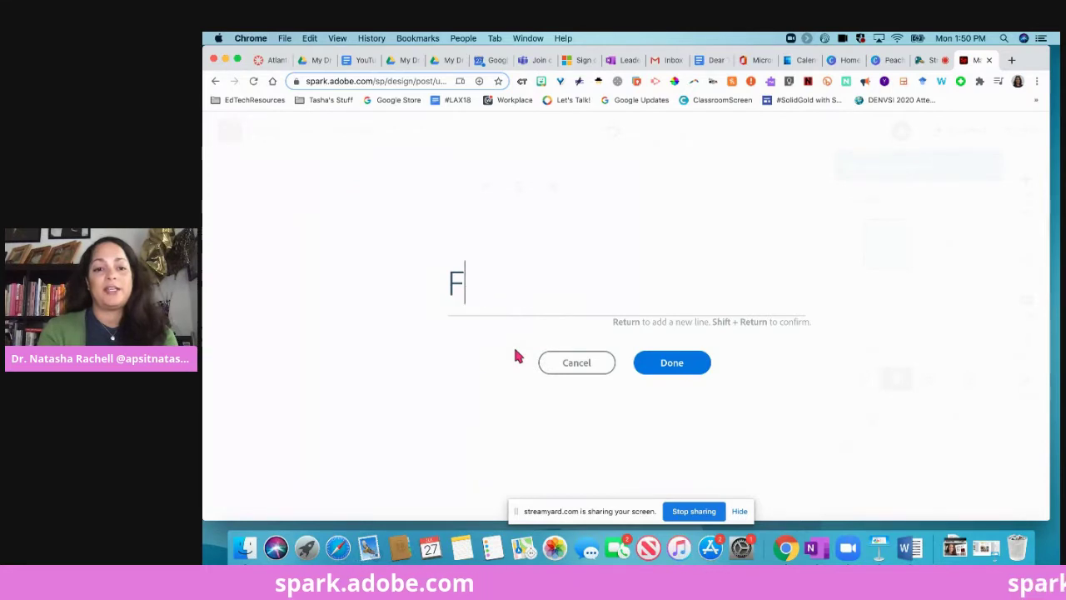
text(welco)
key(BackSpace)
key(BackSpace)
key(BackSpace)
key(BackSpace)
key(BackSpace)
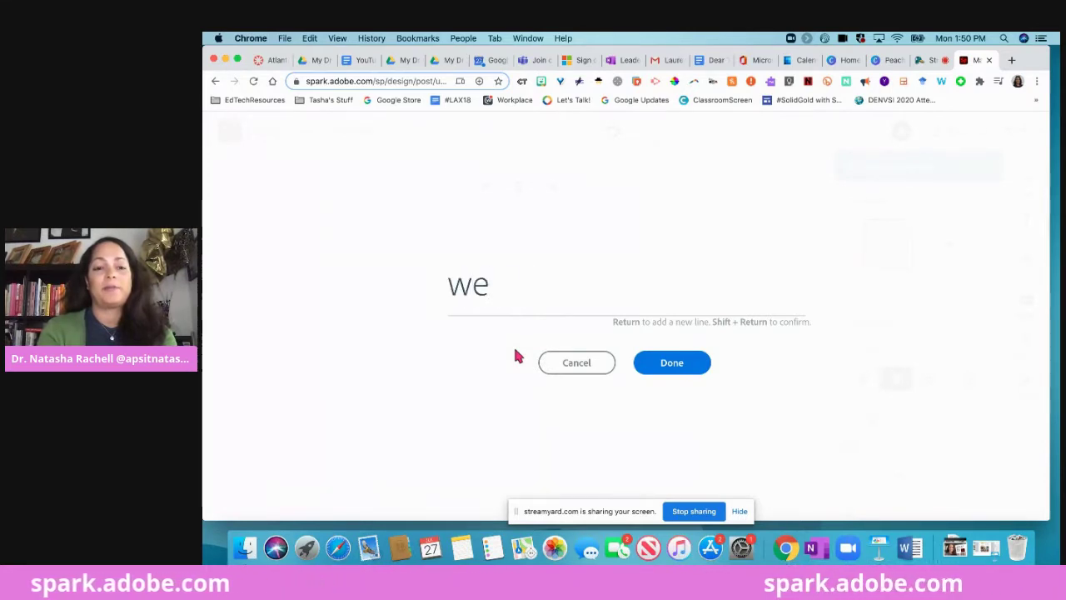
text(Welcome to Science Class!)
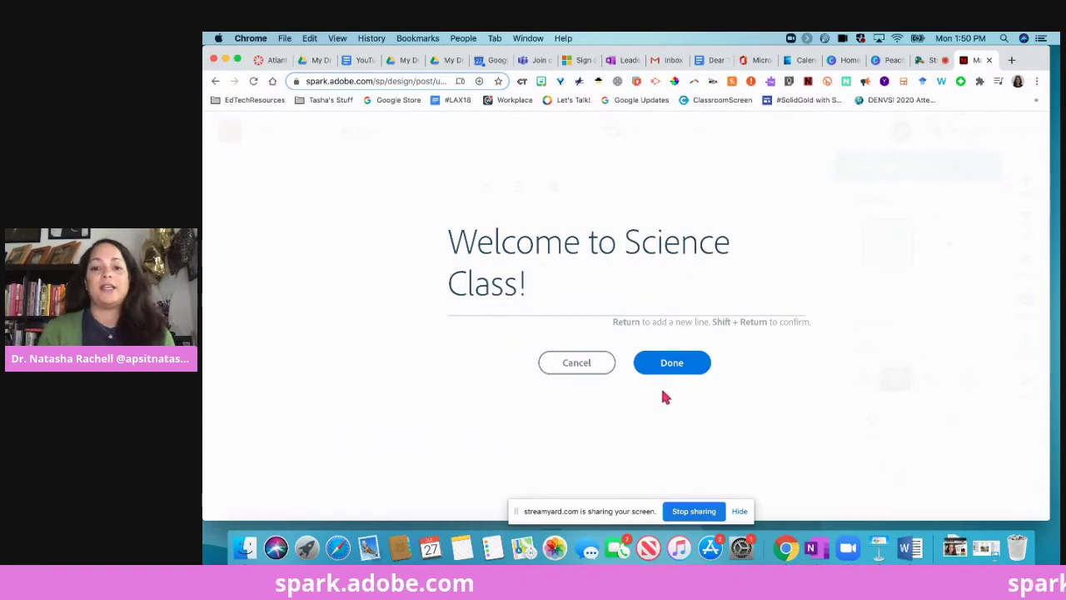
click(668, 363)
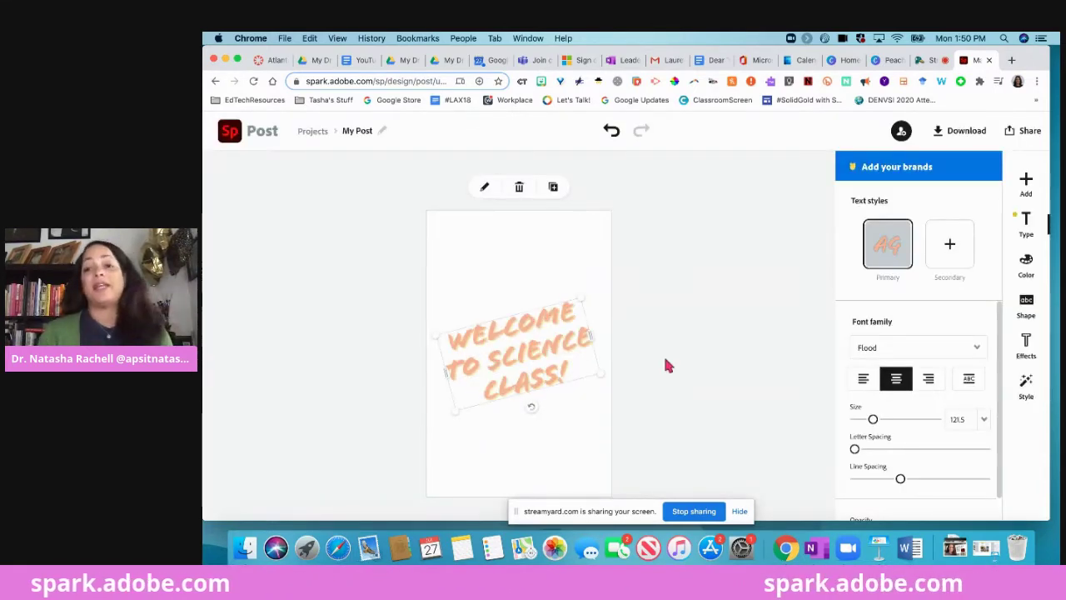
drag(535, 345, 536, 265)
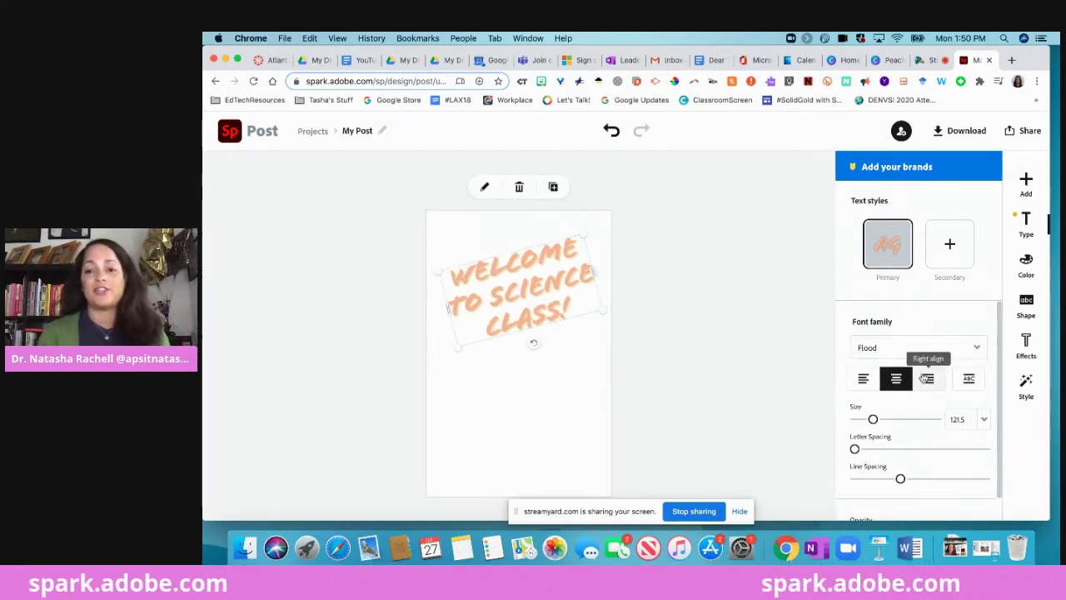
scroll(927, 430, down, 1)
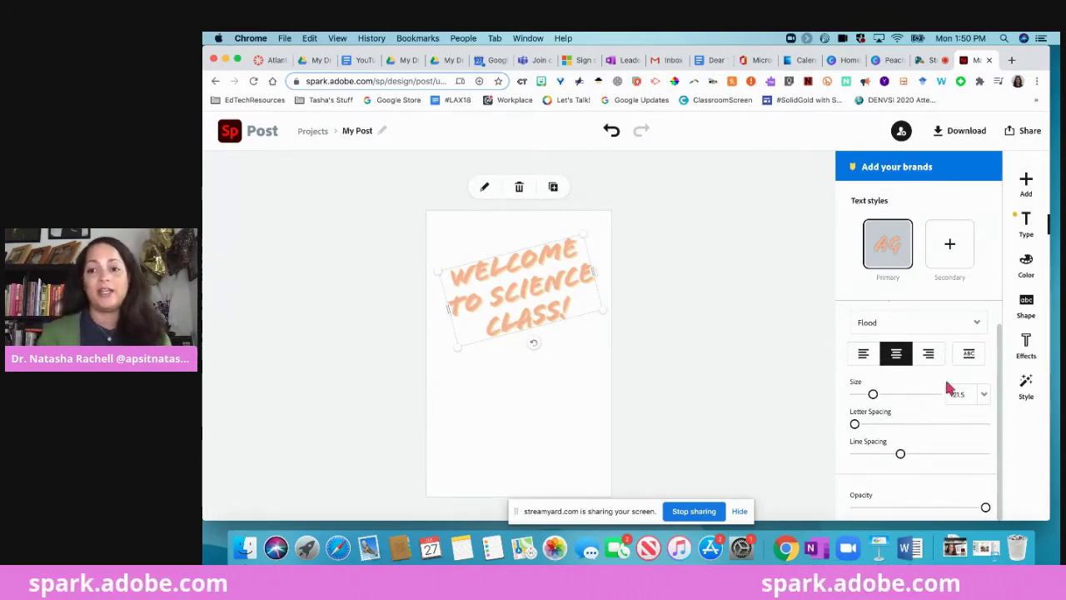
Search the free stock photos for 'science'.
click(1027, 182)
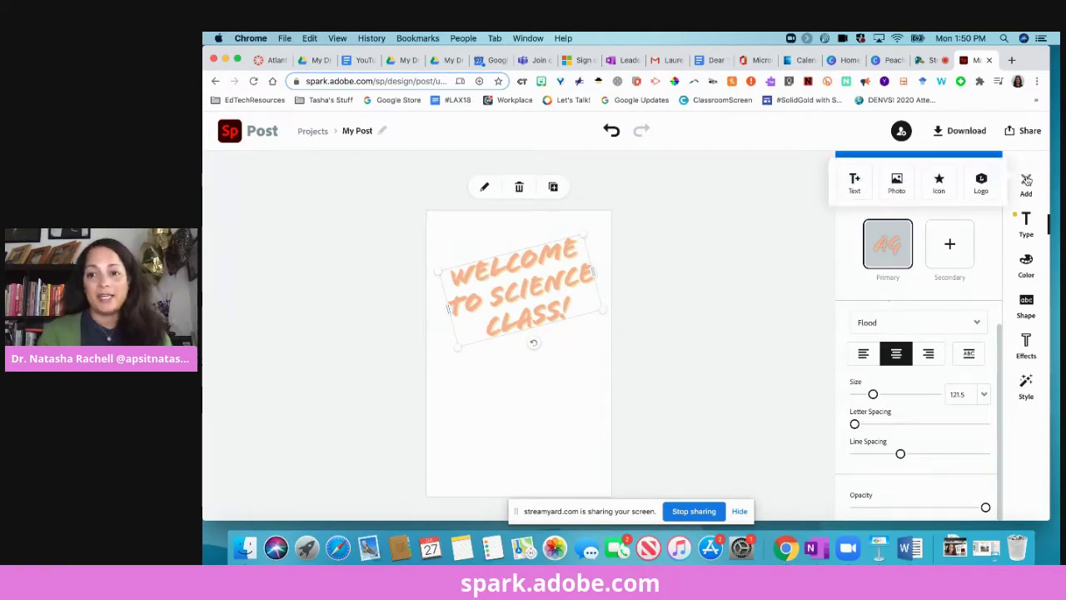
click(896, 182)
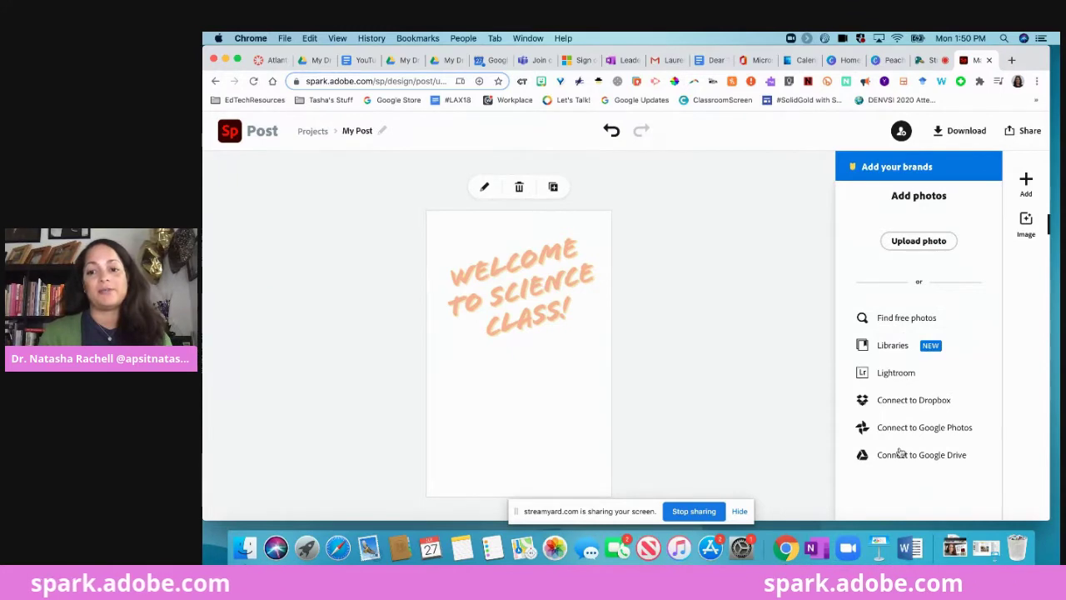
click(889, 320)
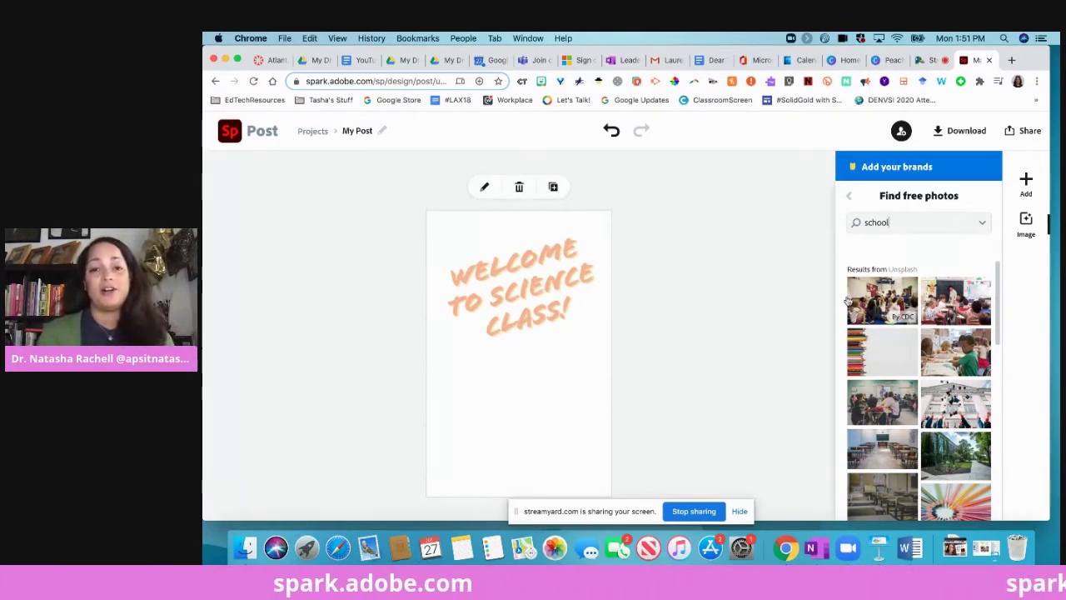
key(BackSpace)
key(BackSpace)
key(BackSpace)
key(BackSpace)
key(BackSpace)
key(BackSpace)
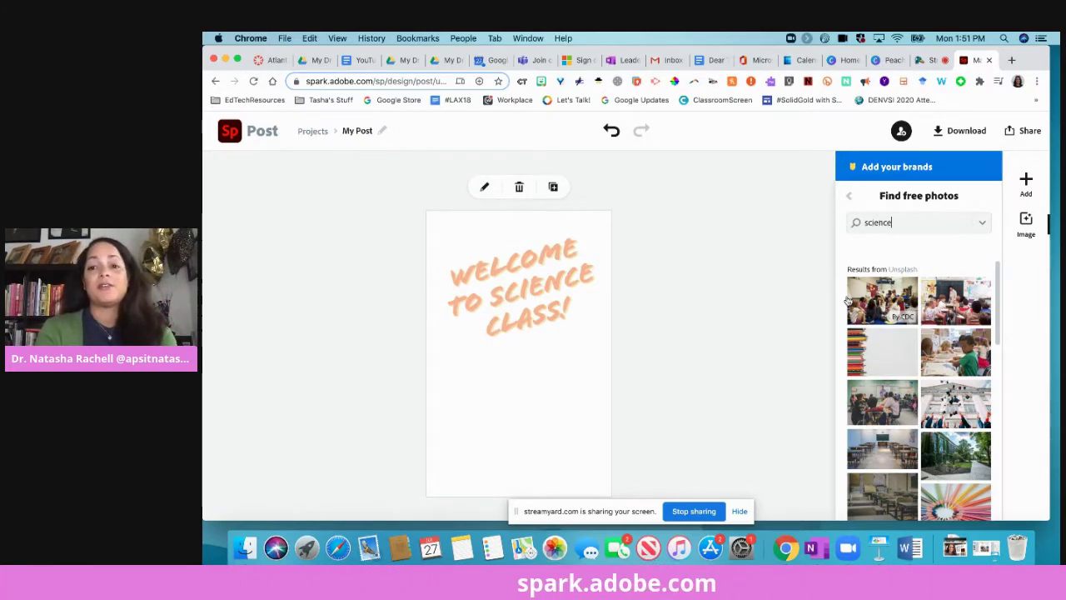
key(Return)
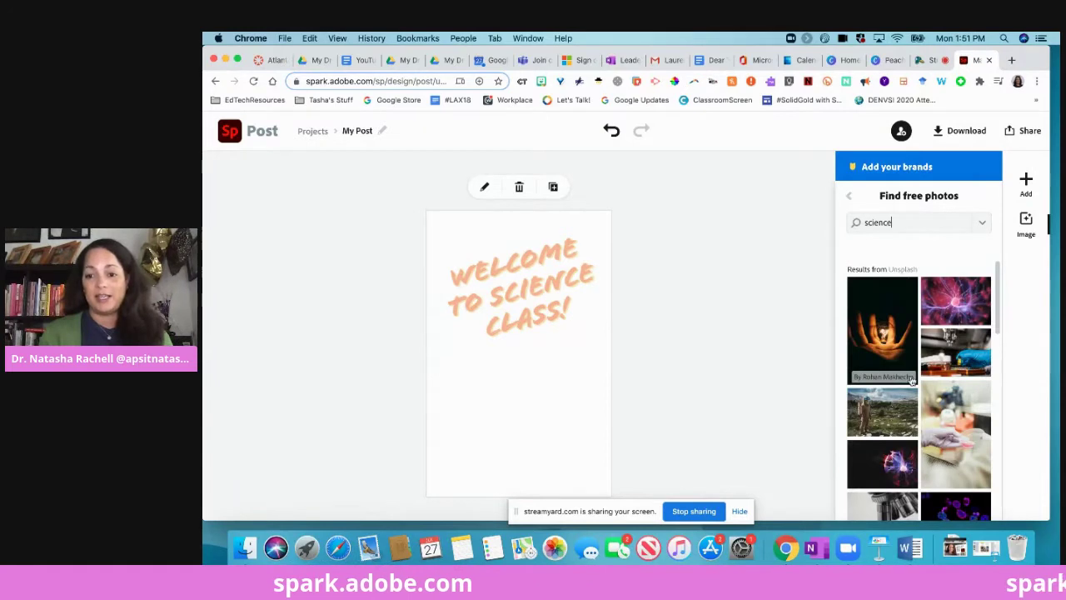
Pin the blue, green and red flasks photo as the post background.
scroll(912, 379, down, 5)
click(887, 377)
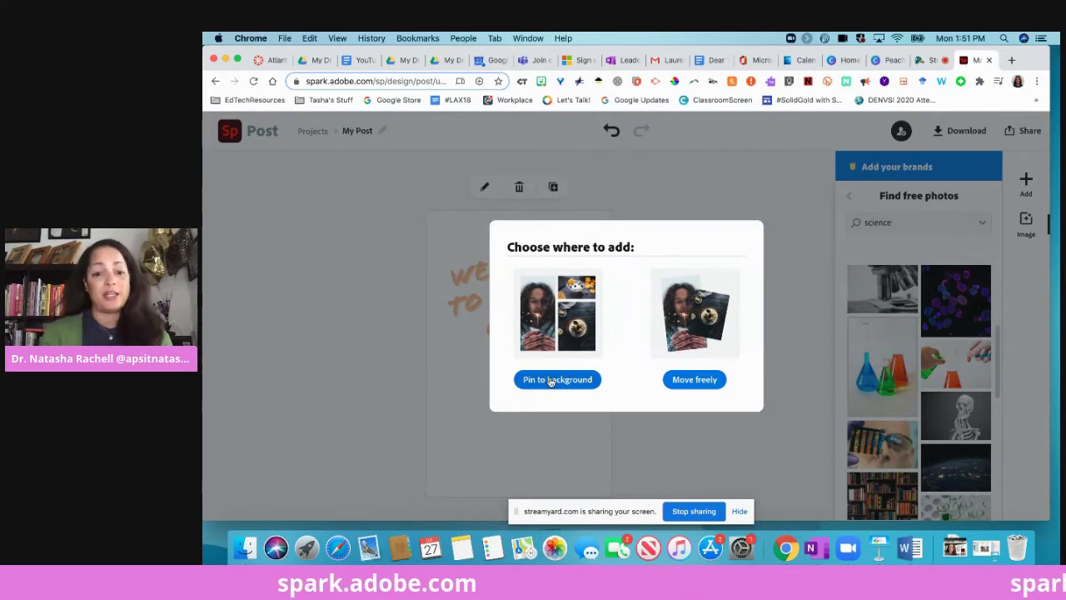
click(550, 379)
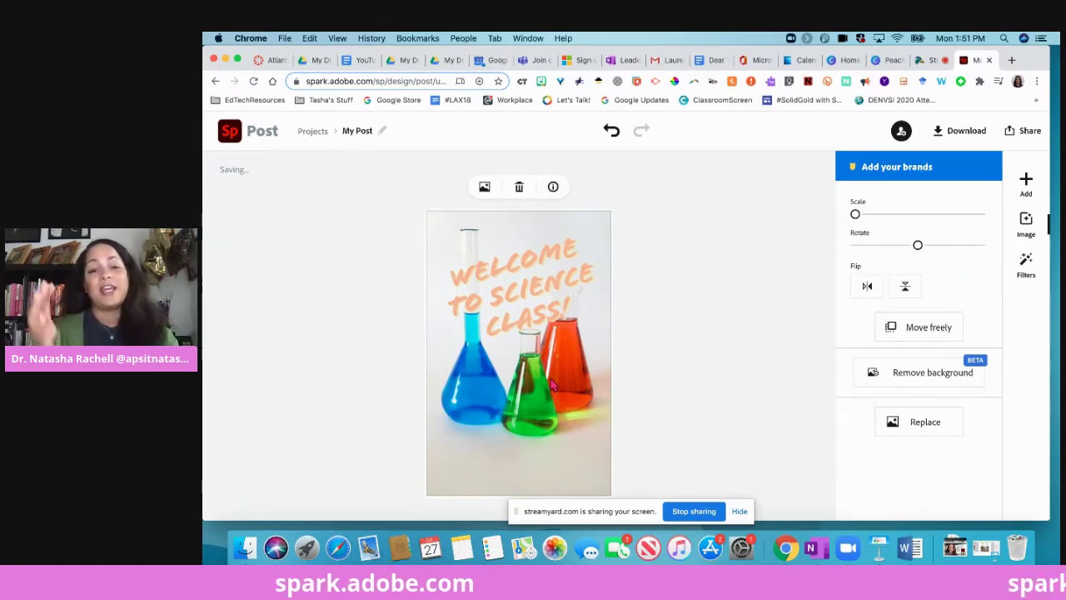
click(1027, 181)
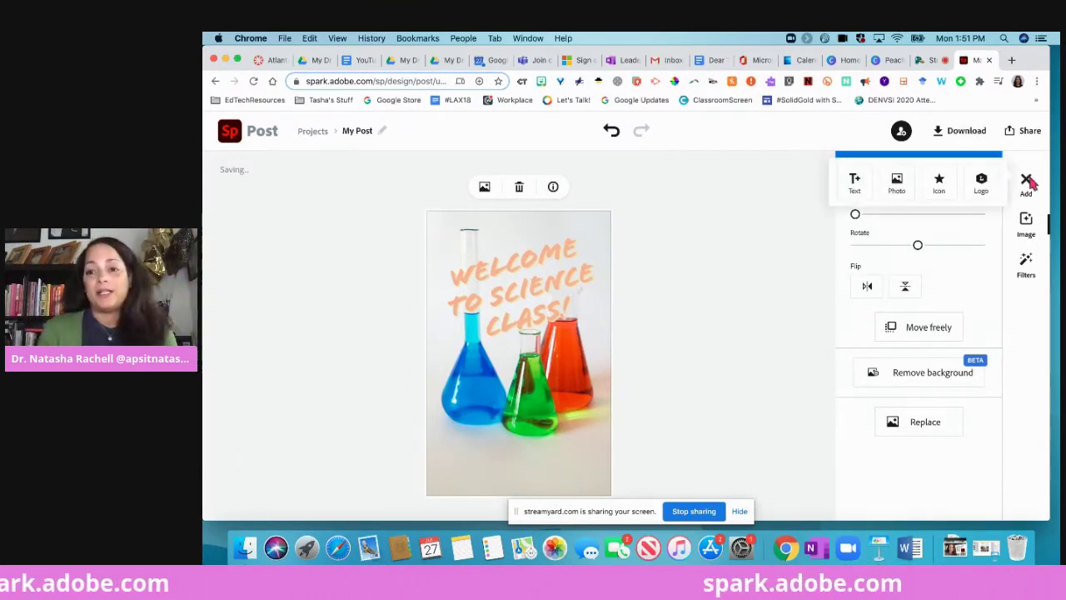
Search icons for 'test tubes' and place an orange test-tube icon over the flasks.
click(940, 182)
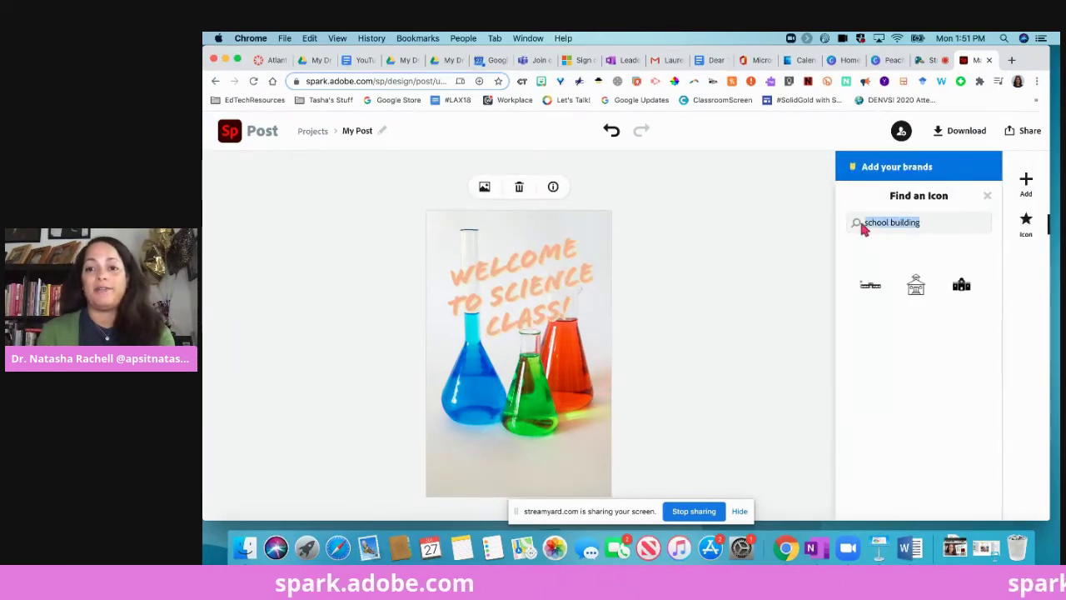
text(test tub)
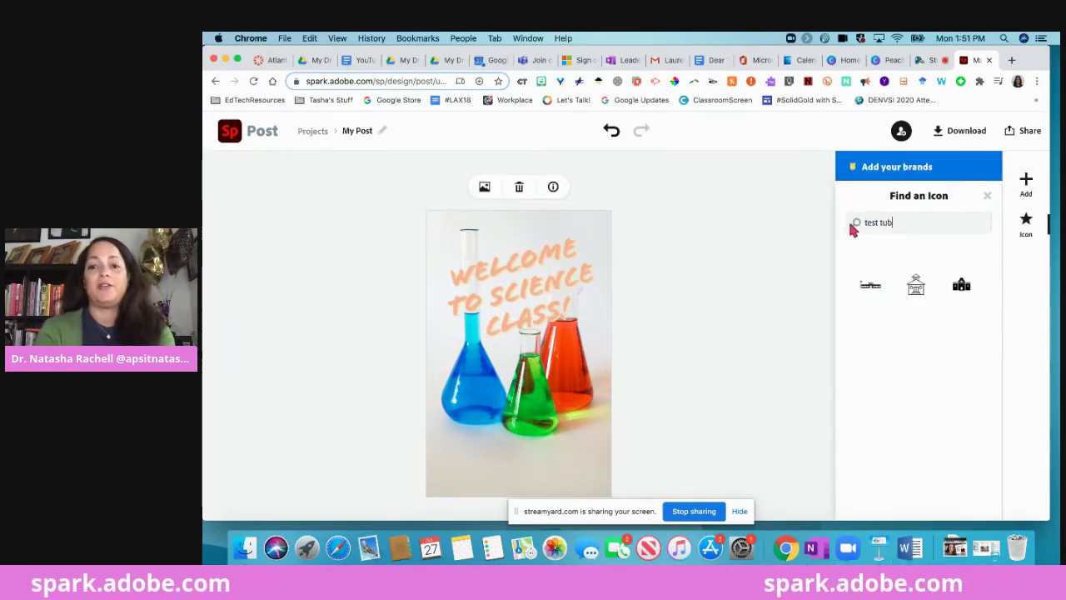
text(es)
key(Return)
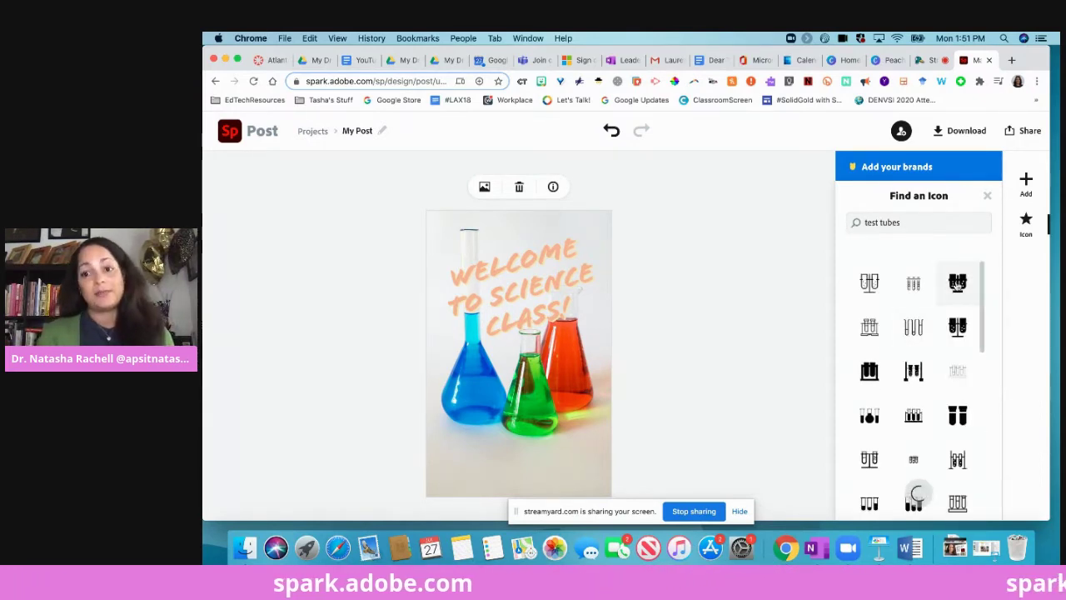
click(956, 282)
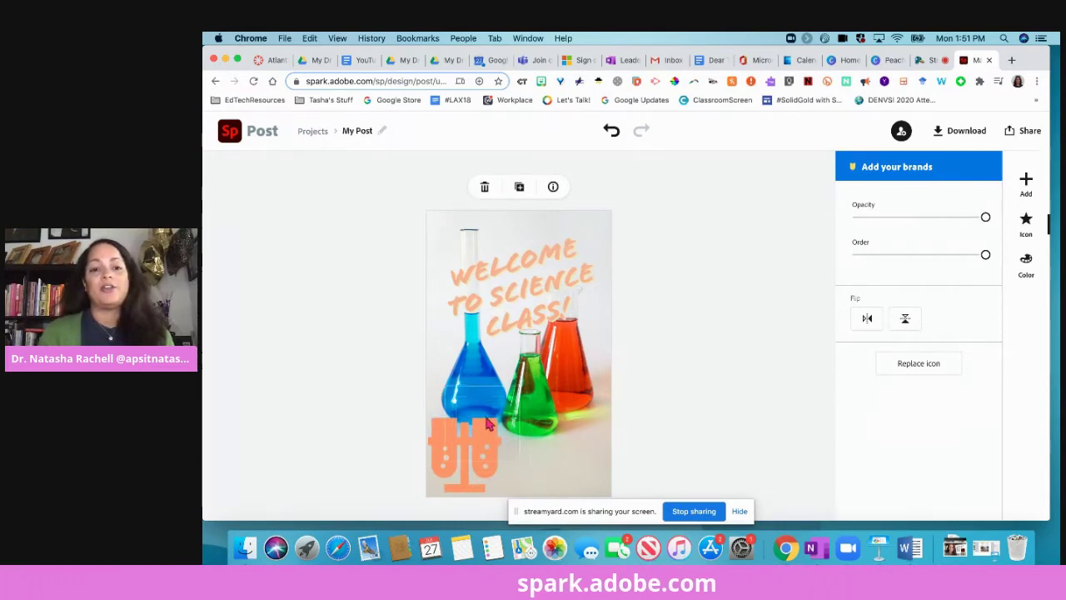
drag(488, 425, 489, 424)
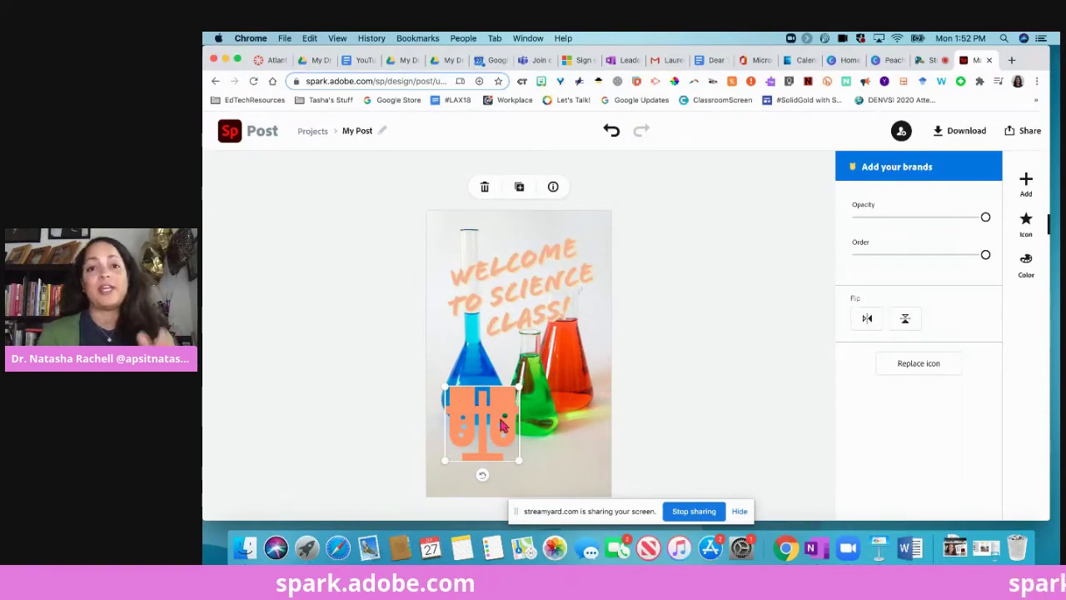
click(227, 134)
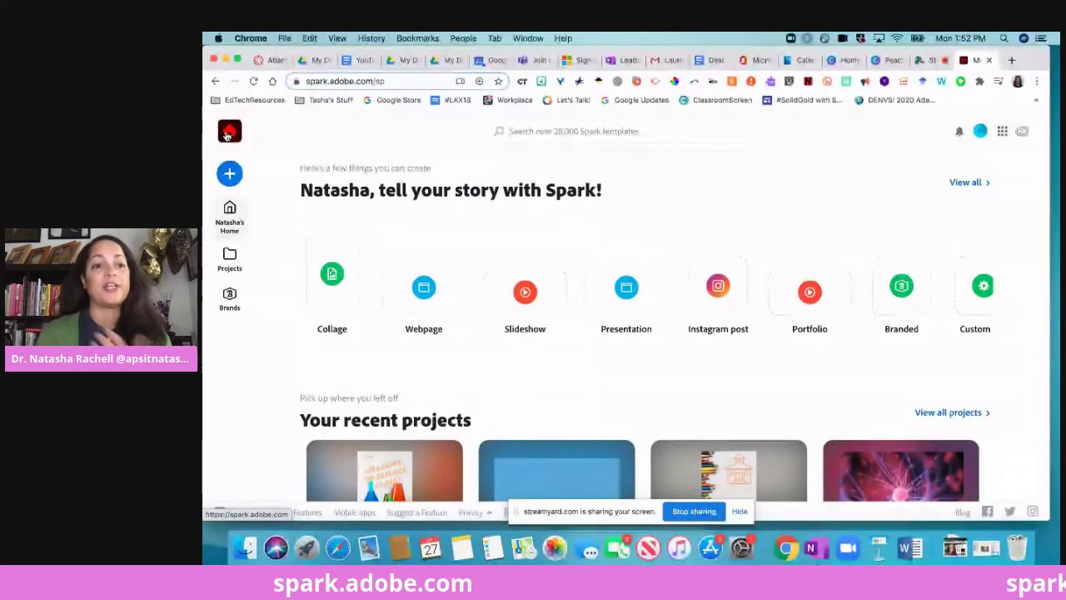
Start a new Web page project from the create menu.
click(230, 173)
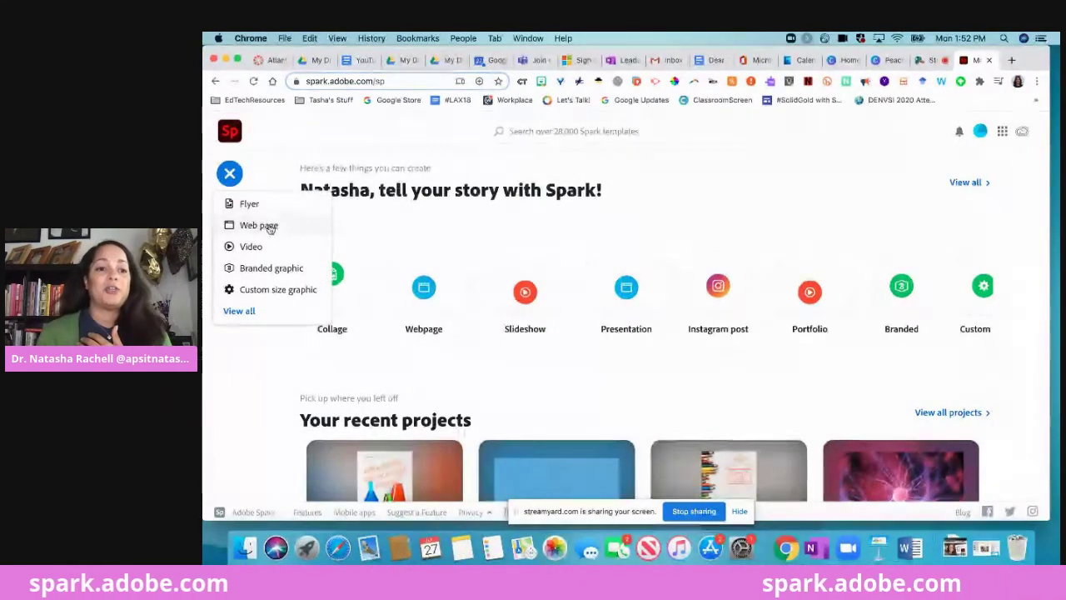
click(268, 226)
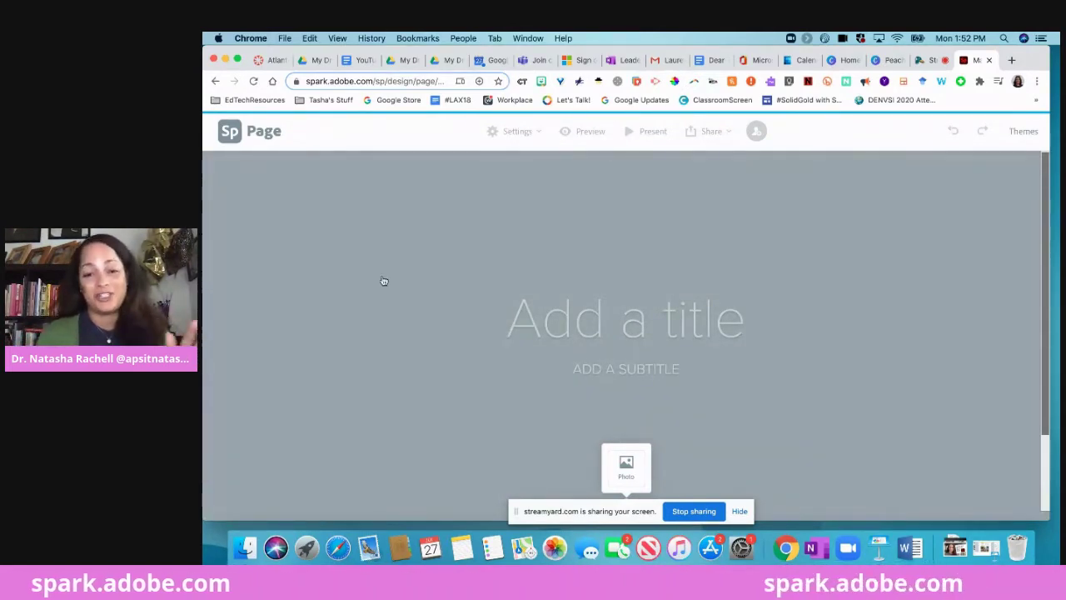
Title the page 'Welcome to Science Class!'.
click(622, 327)
text(WElco)
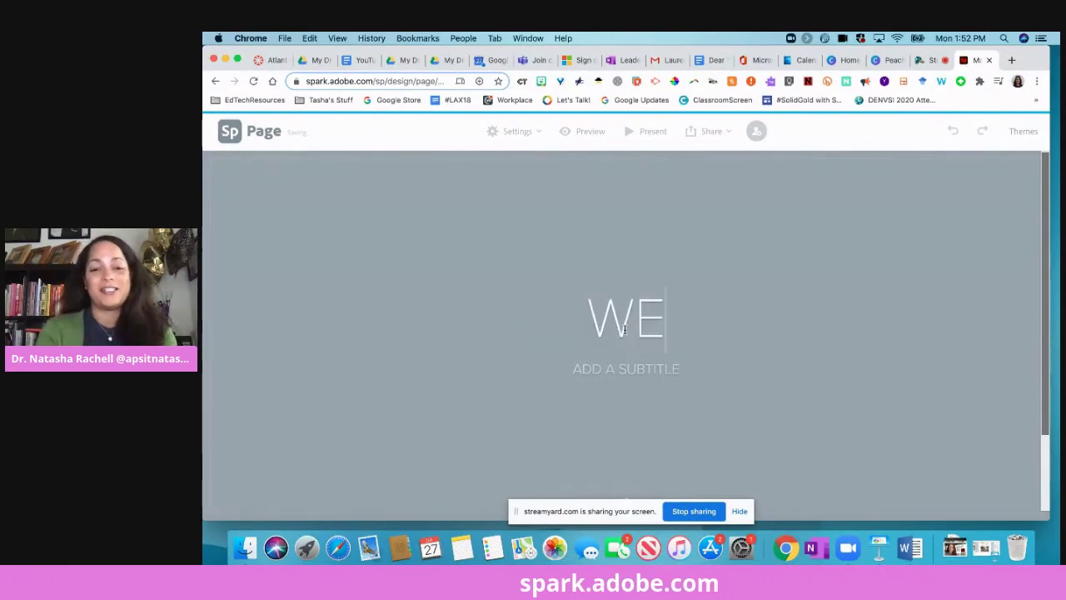
key(BackSpace)
key(BackSpace)
key(BackSpace)
key(BackSpace)
text(elco)
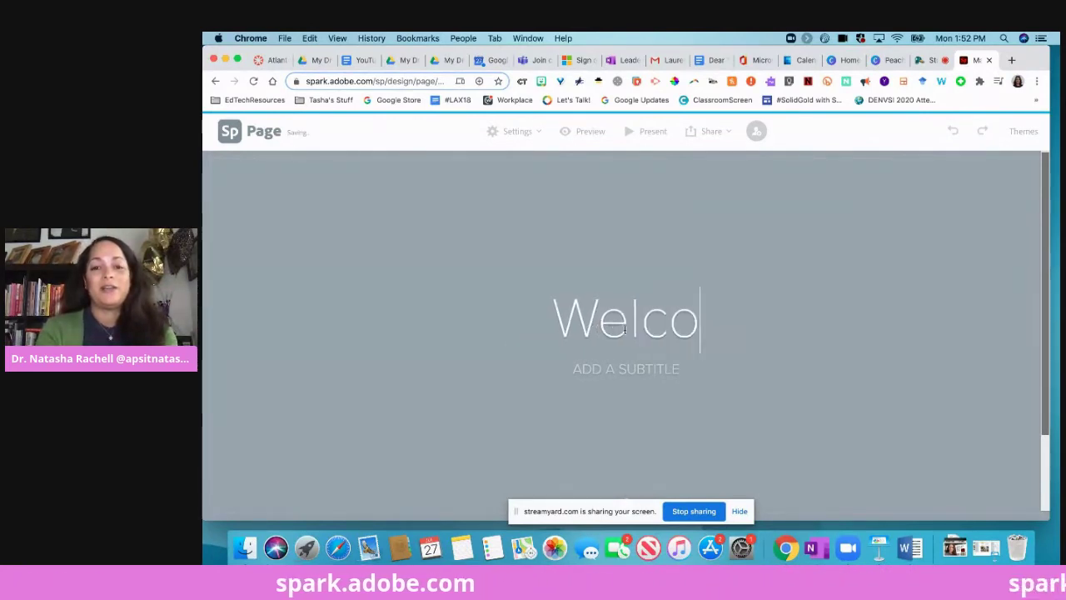
text(me to Science Class!)
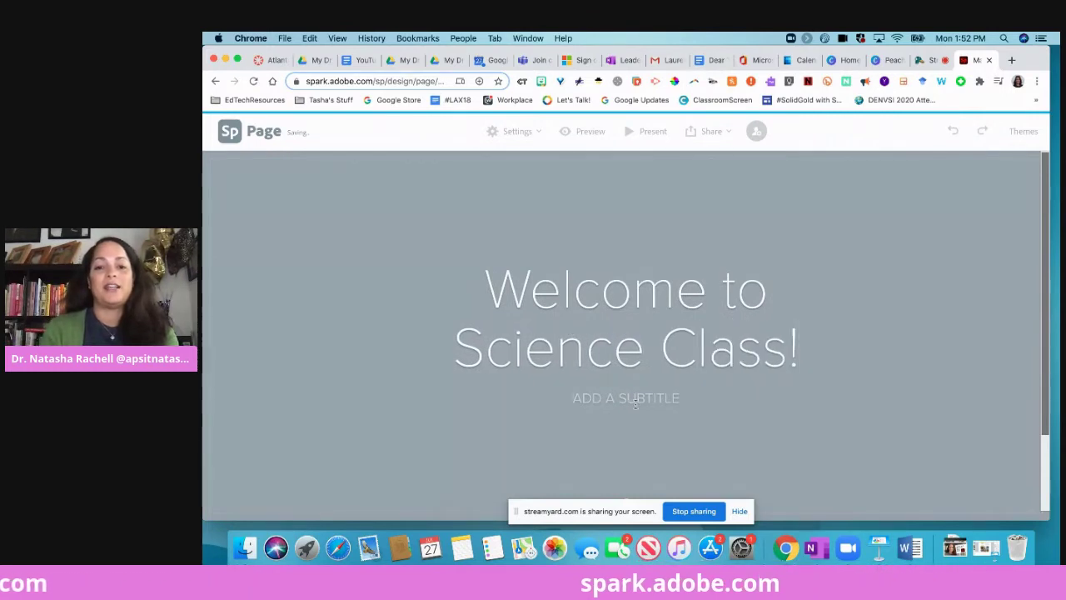
Enter the teacher's name followed by '-Physical Science' as the subtitle.
click(634, 400)
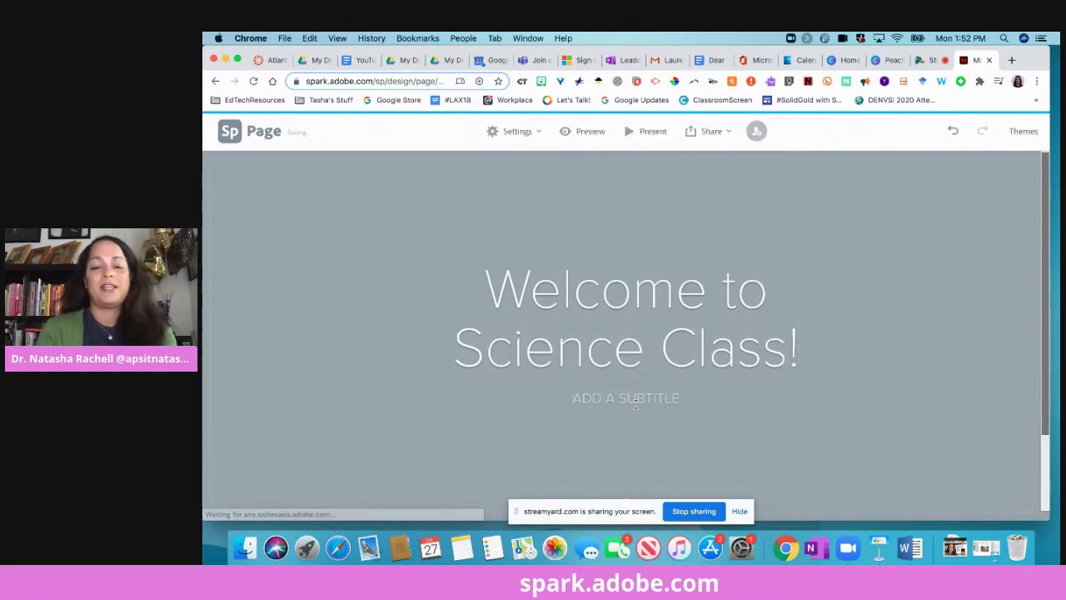
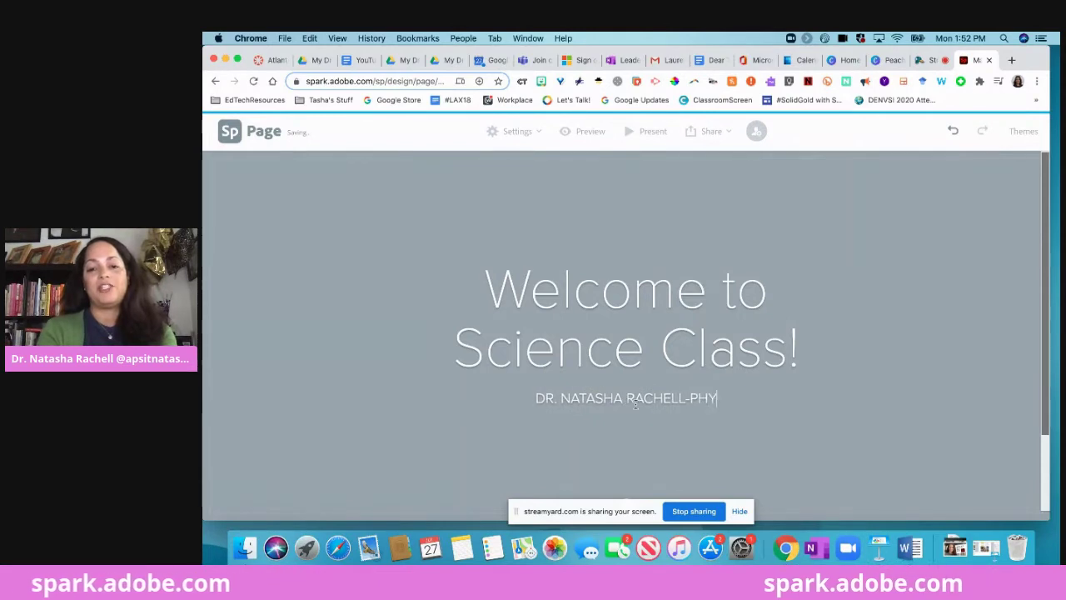
text(sical Science)
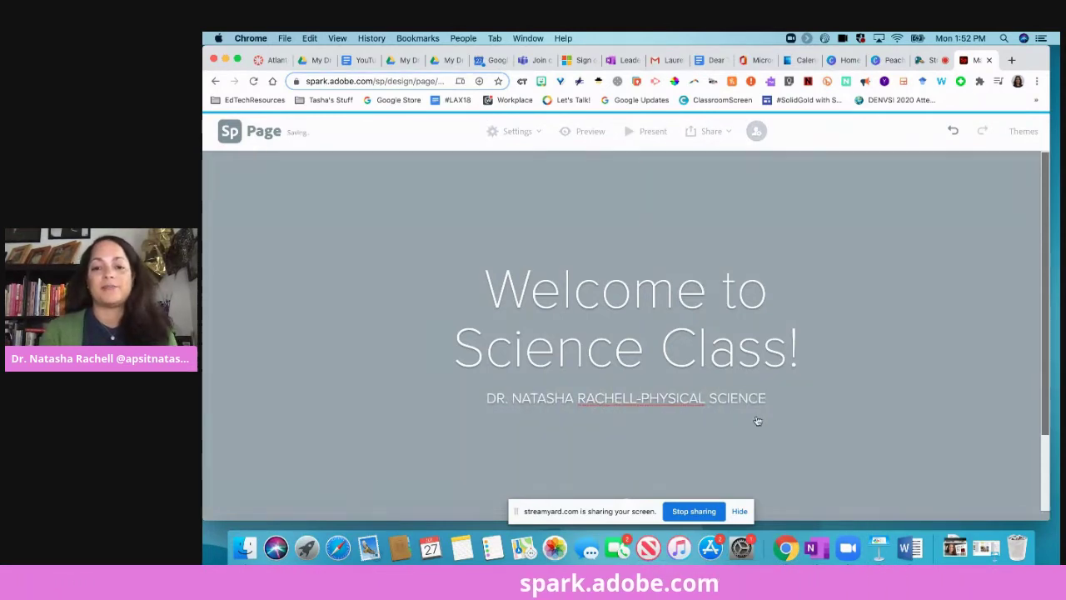
click(758, 421)
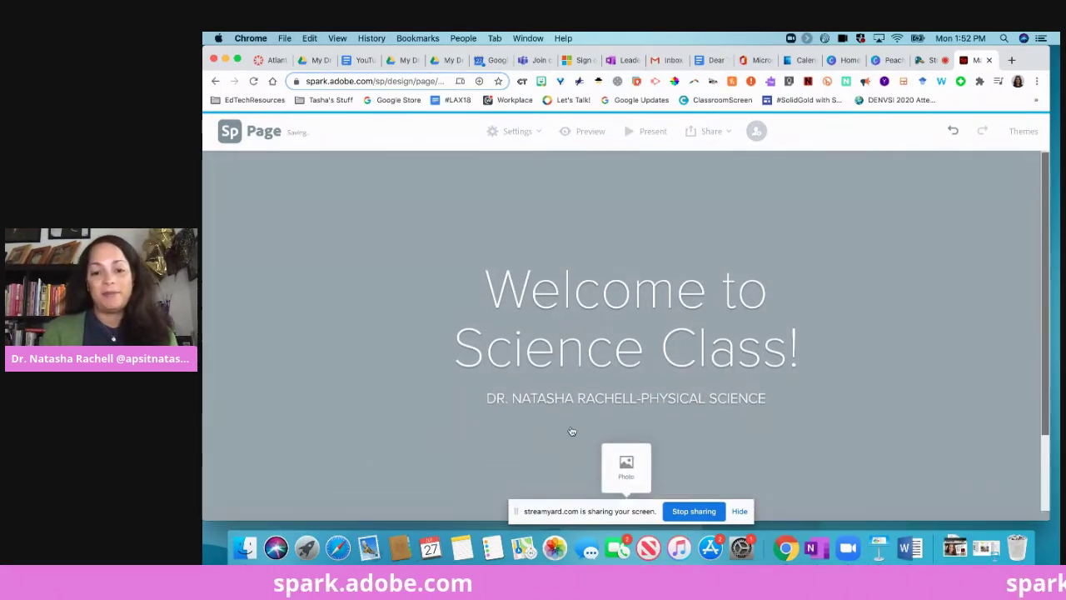
click(625, 465)
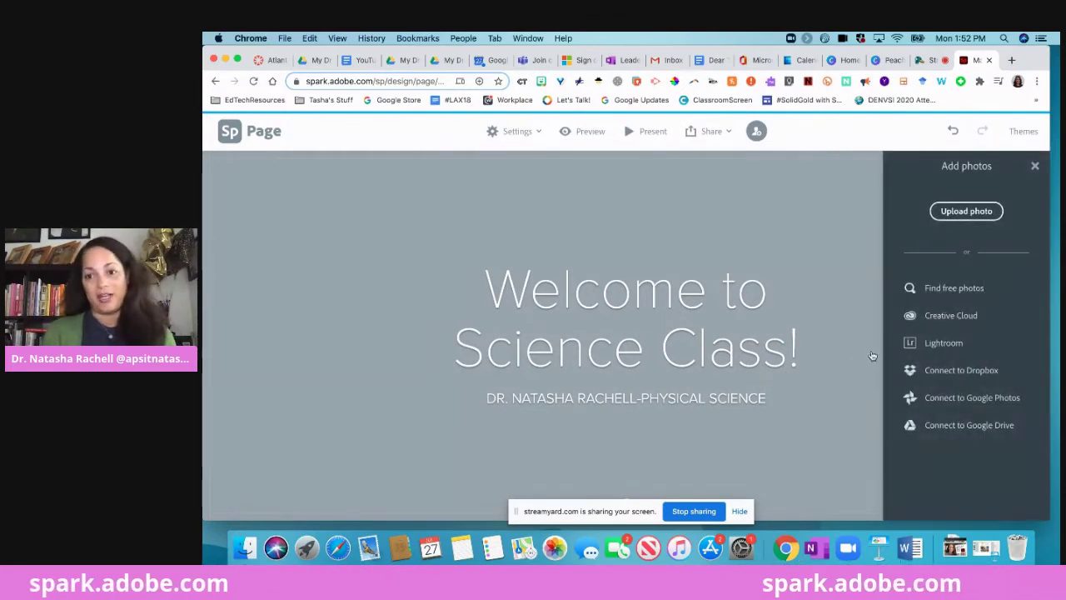
Search free photos for 'physical science' and set the orange-liquid flasks photo as header background.
click(954, 292)
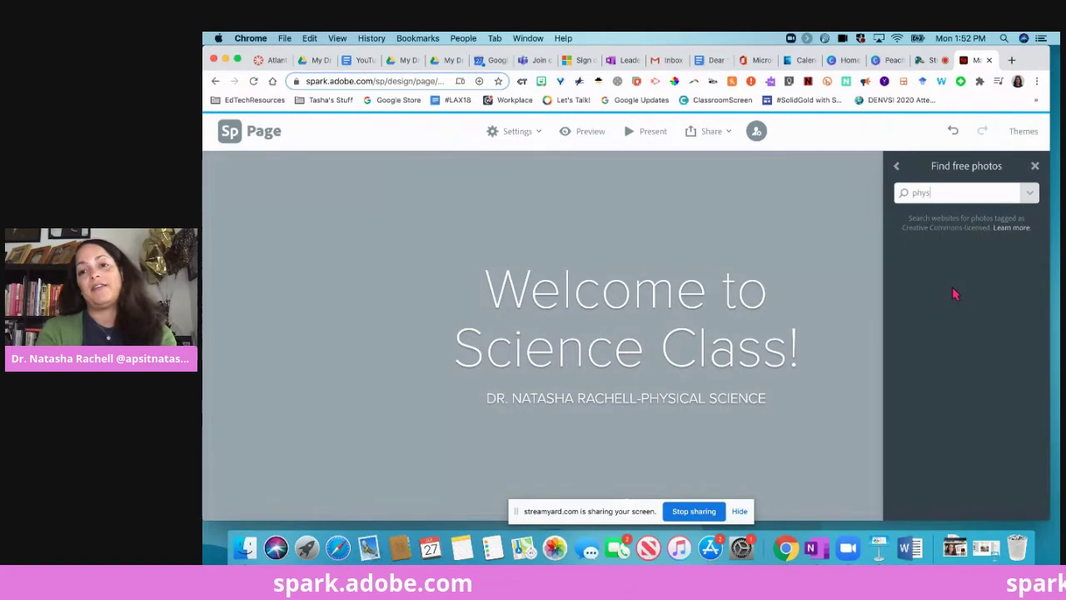
text(physical science)
key(Return)
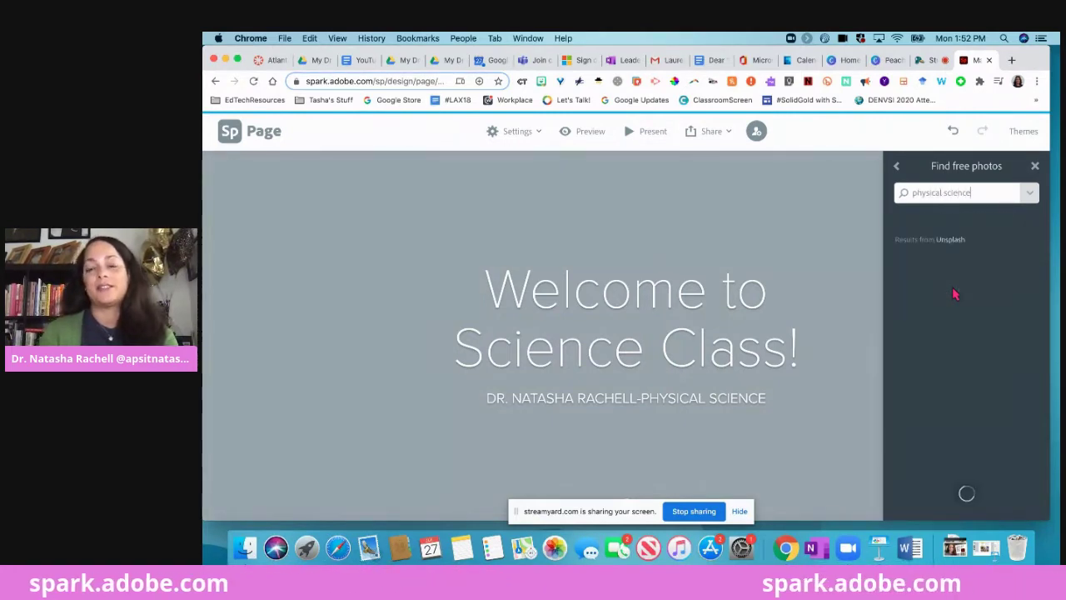
scroll(977, 428, down, 3)
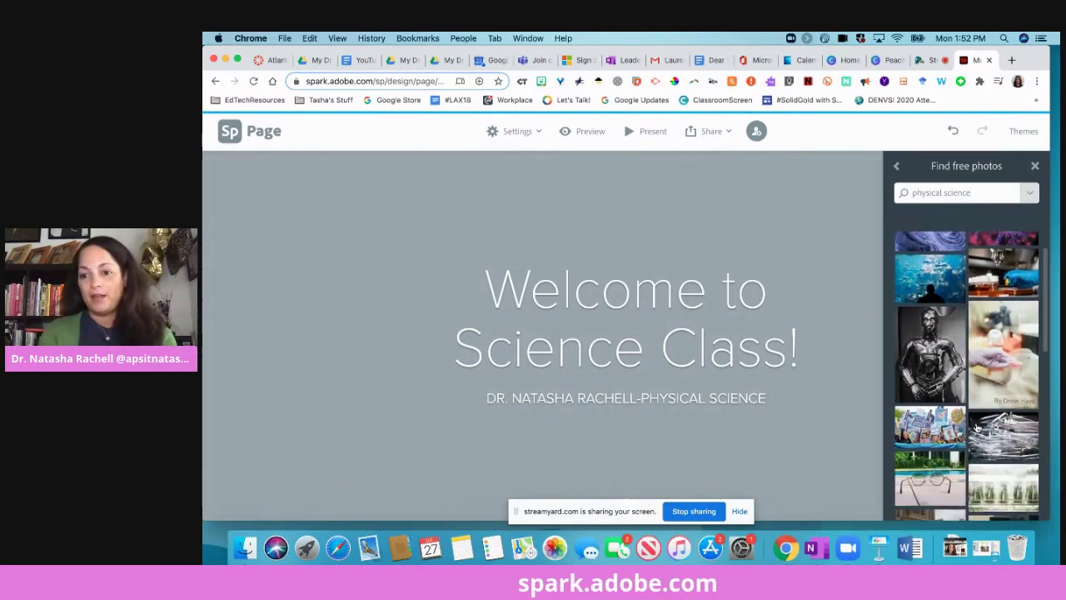
scroll(977, 428, down, 2)
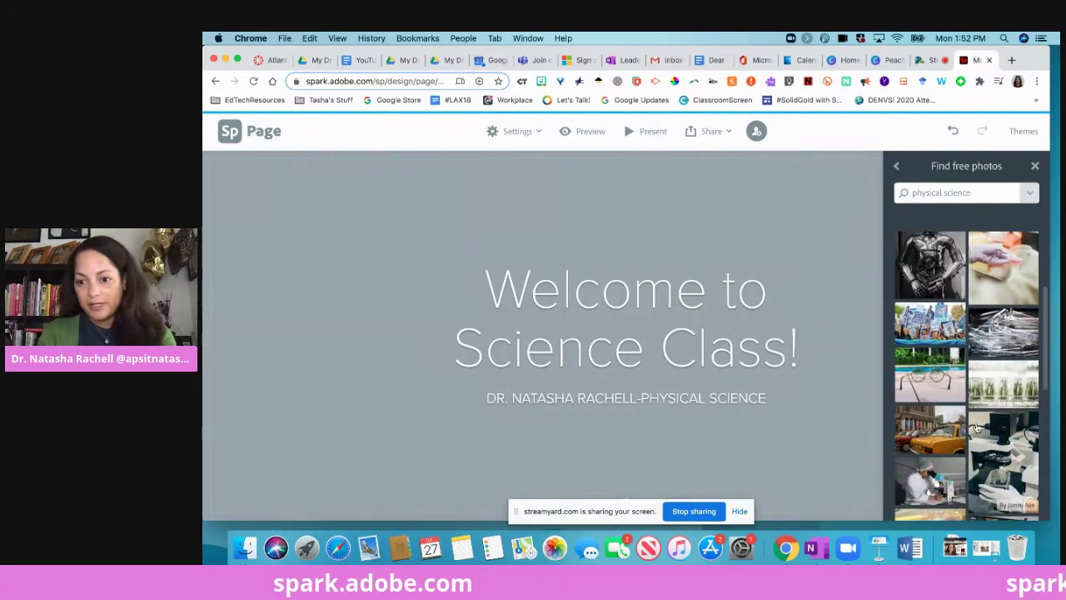
scroll(976, 428, down, 6)
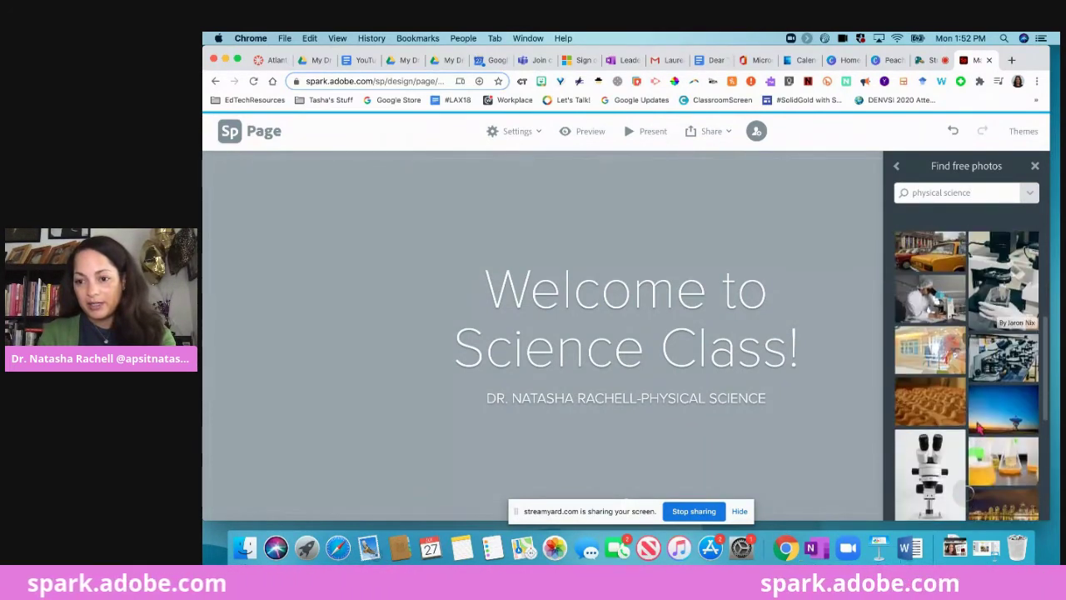
scroll(979, 428, down, 4)
scroll(974, 401, down, 2)
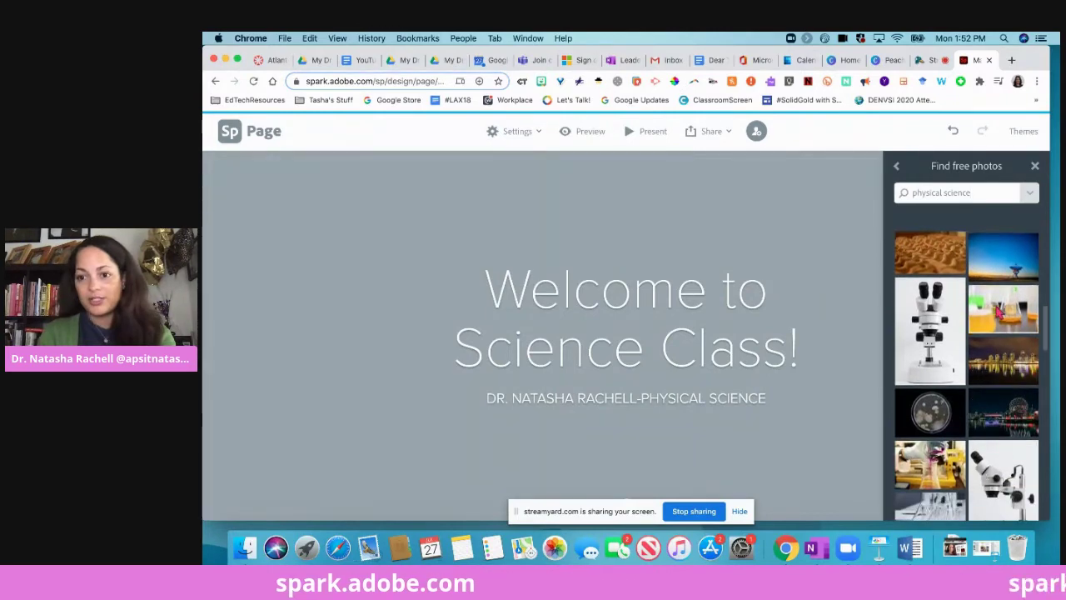
click(995, 310)
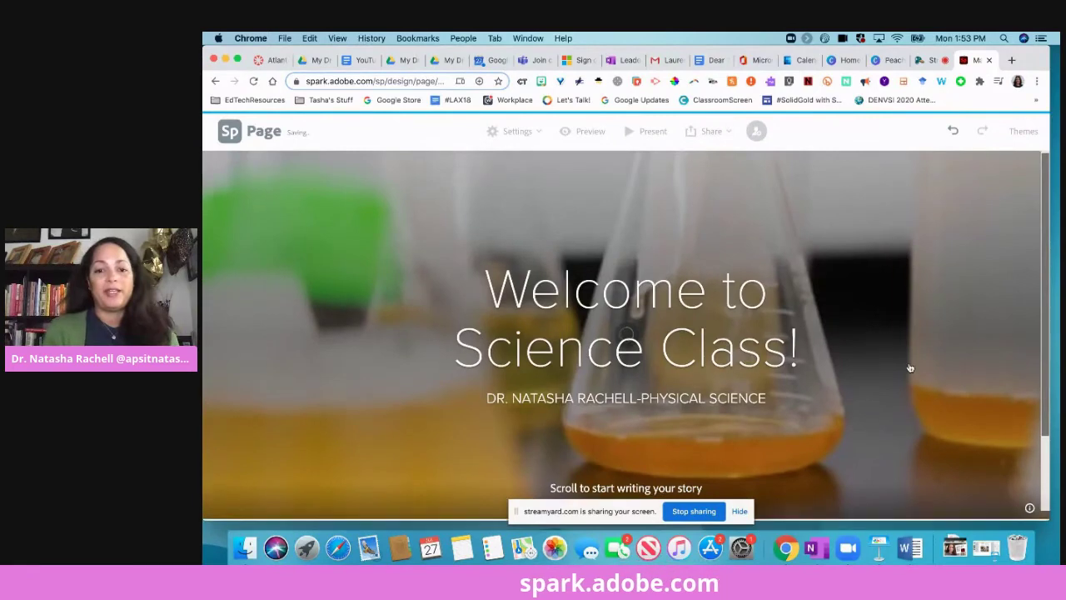
scroll(916, 358, down, 3)
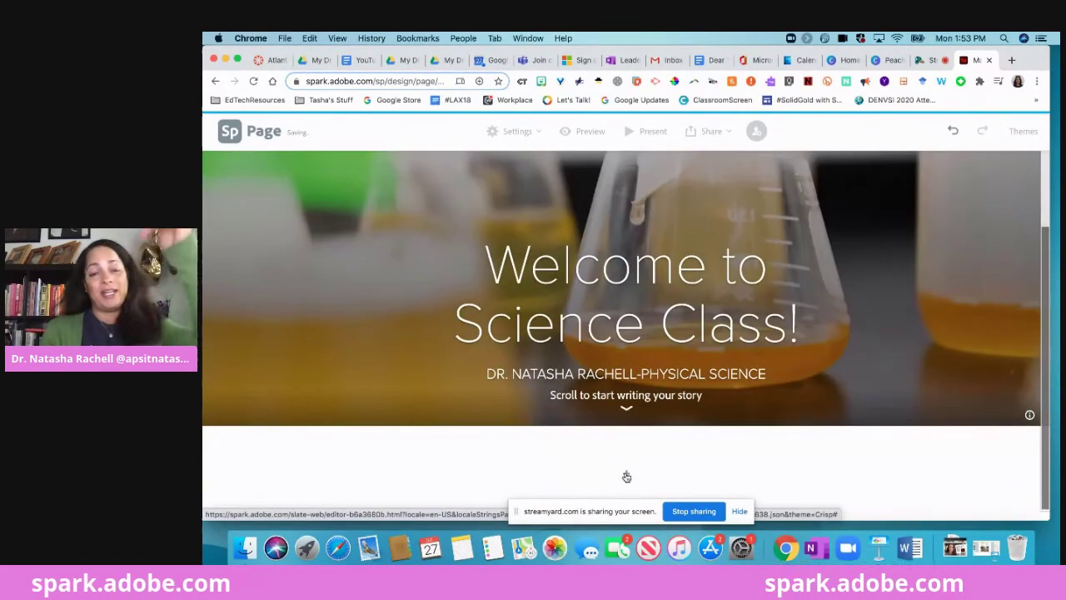
click(626, 477)
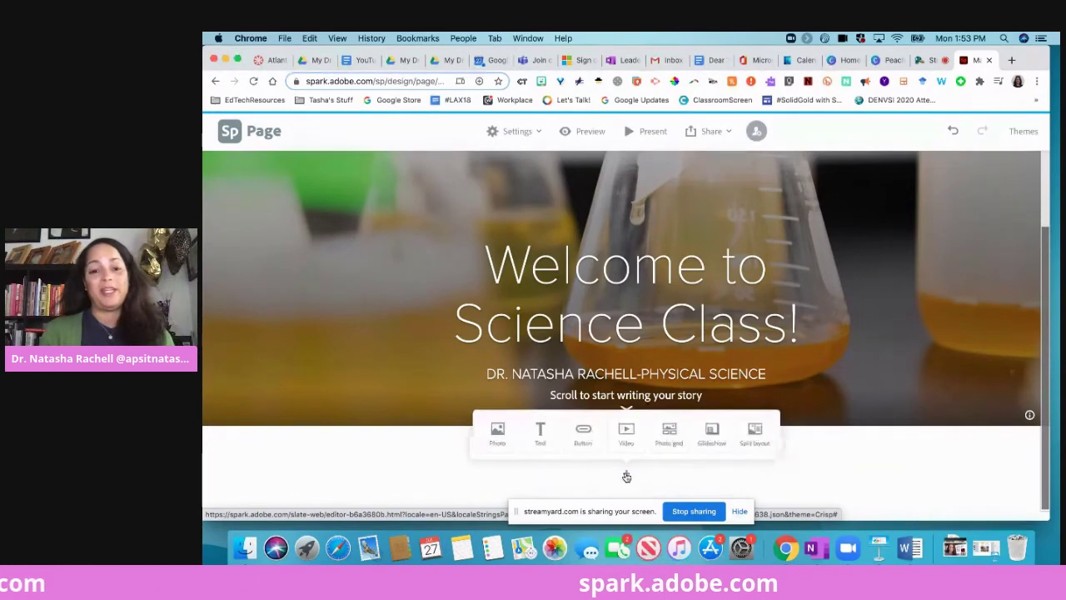
Insert a text block reading 'Welcome back! Here is your syllabus for the semester!'.
click(540, 432)
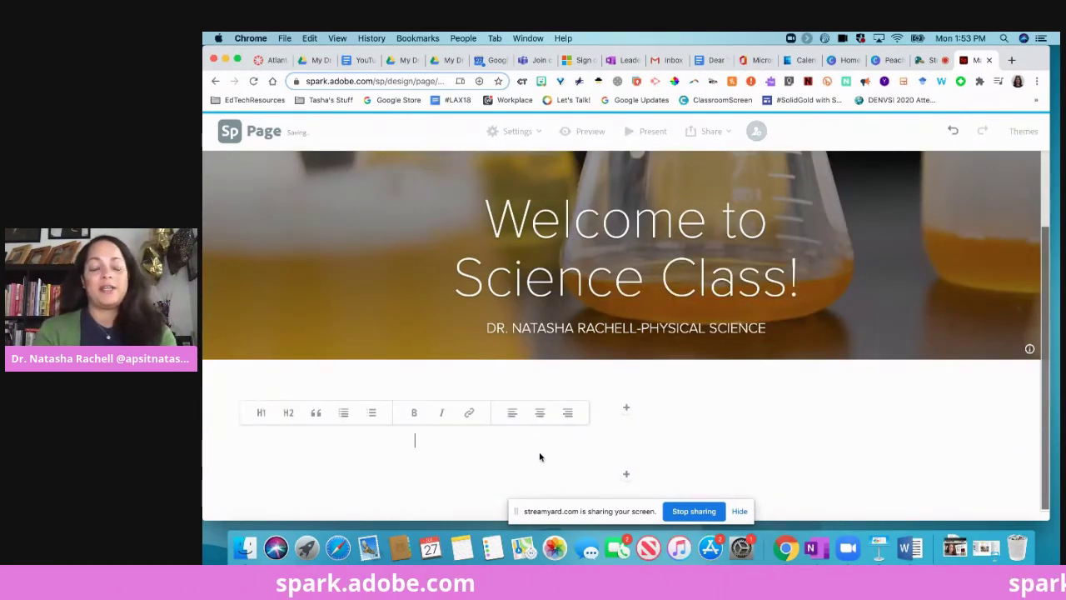
text(W)
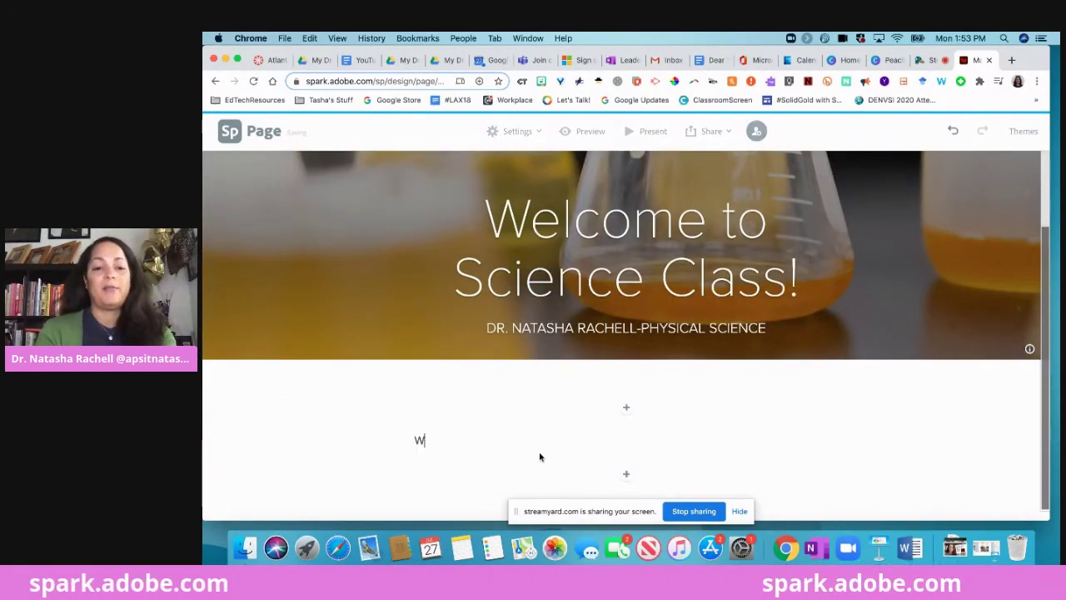
text(elcome back!)
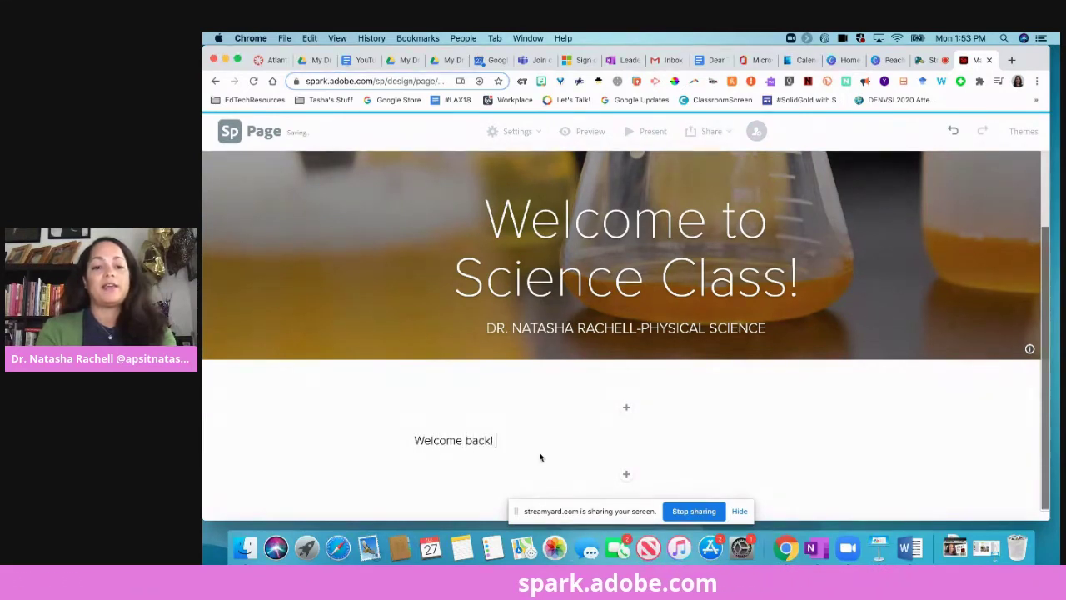
text(  Here is your s)
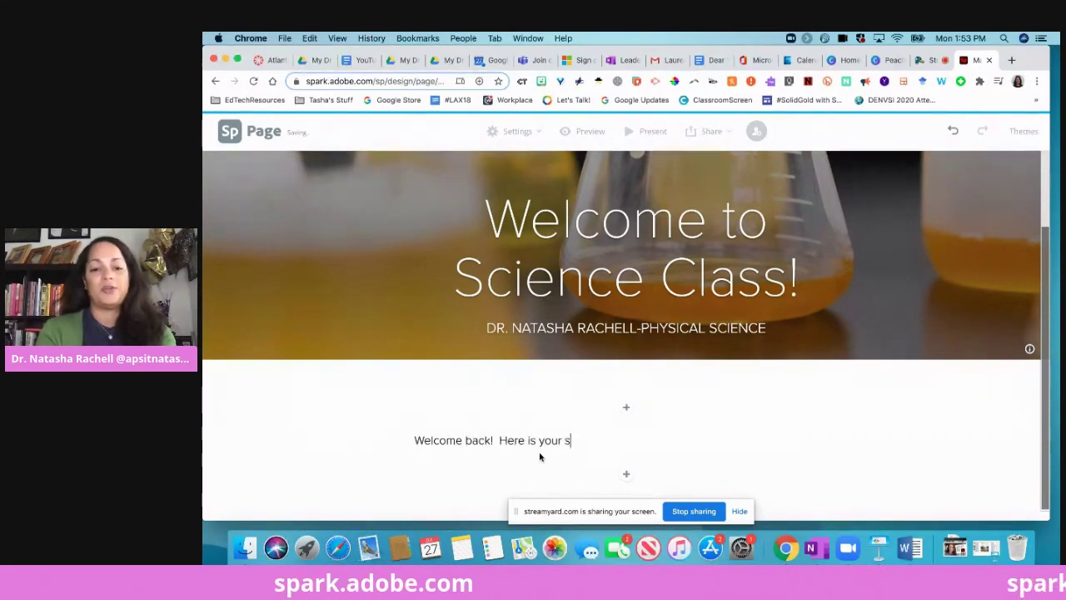
text(yllabus for t)
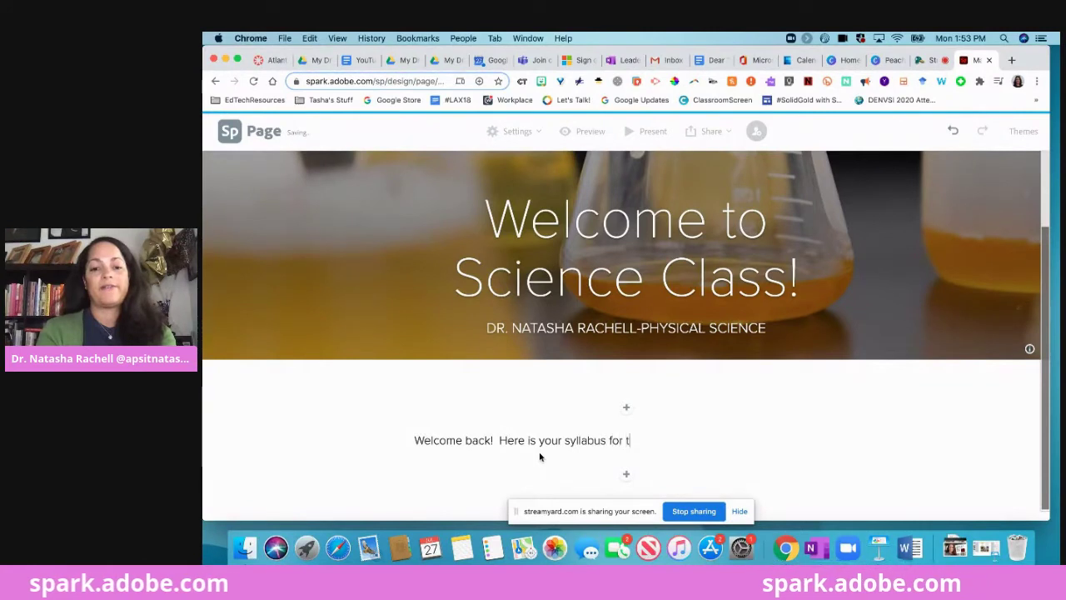
text(he se)
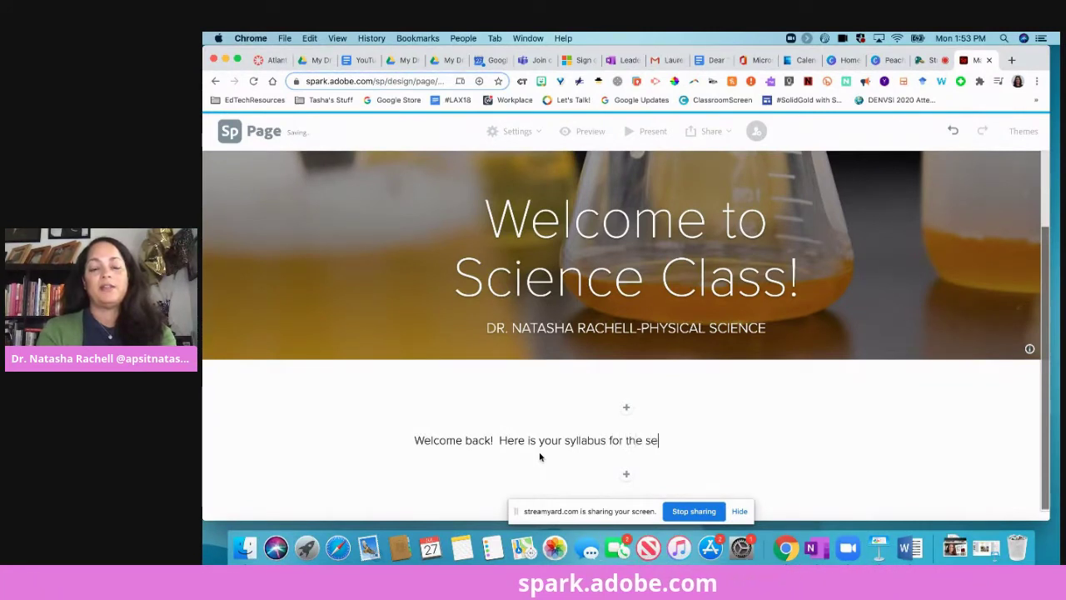
text(mester!)
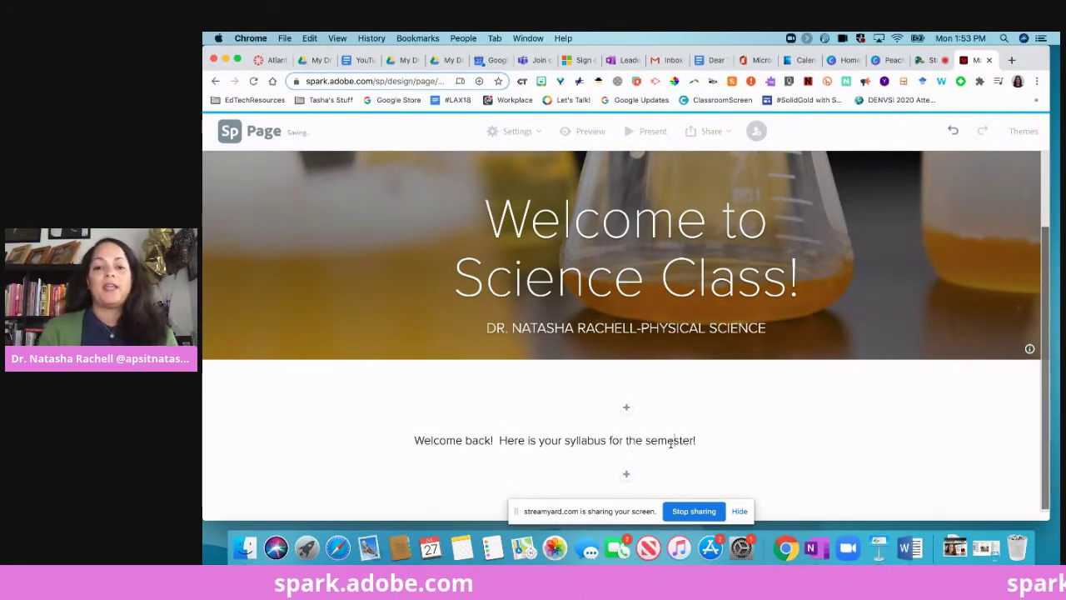
mouse_move(658, 438)
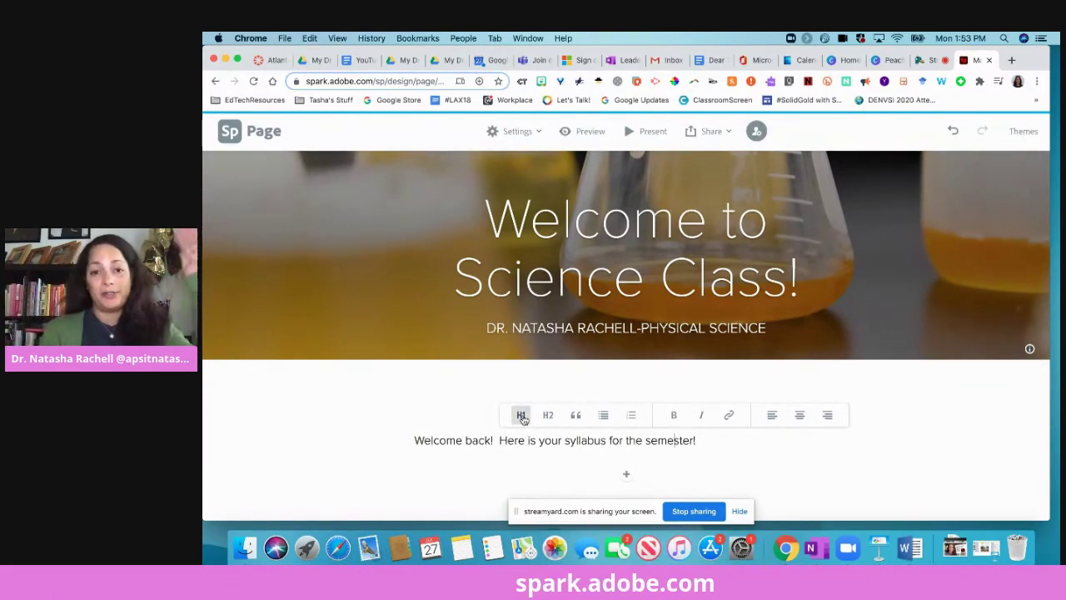
Format the welcome paragraph as a centred H1 heading.
click(522, 416)
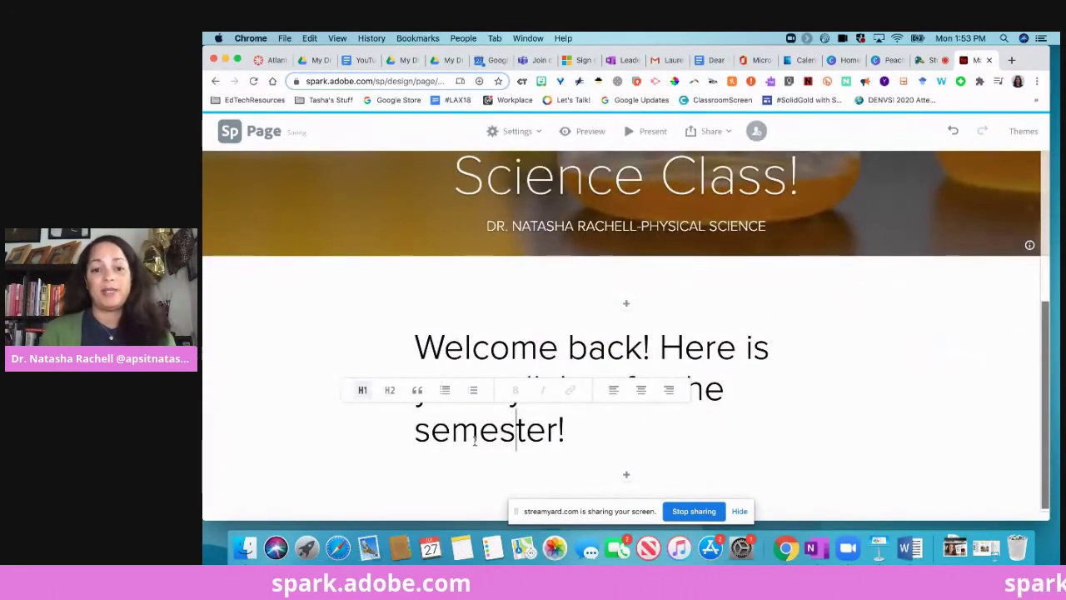
click(641, 390)
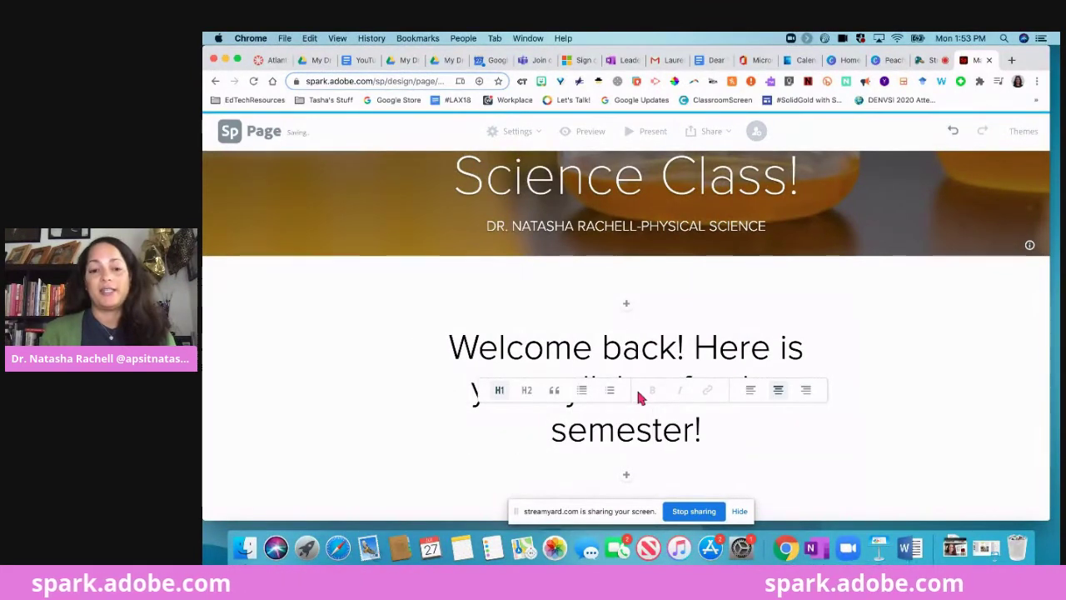
click(627, 476)
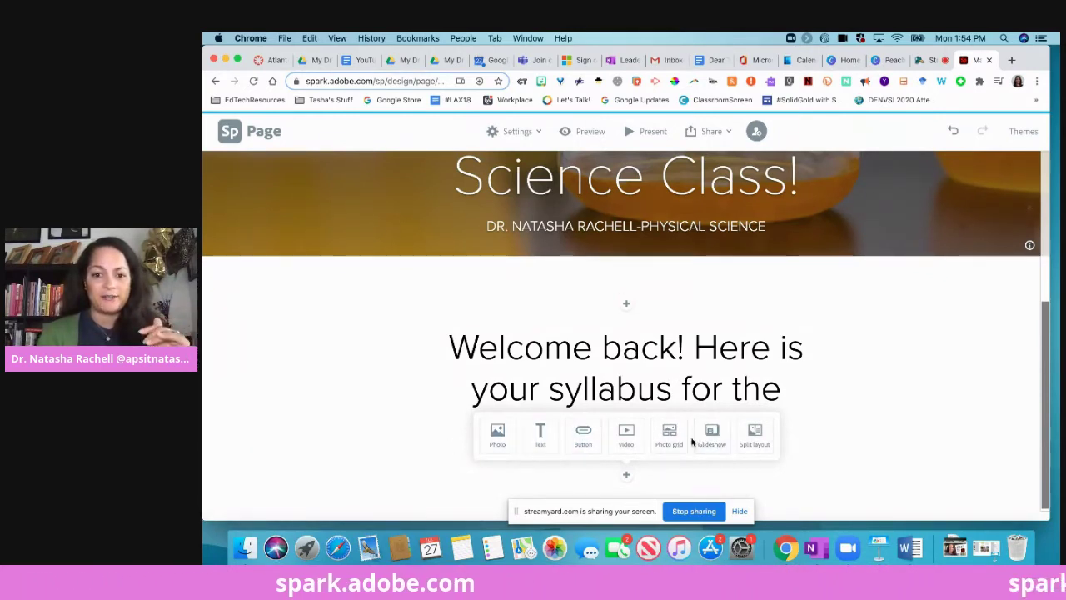
Insert the free white microscope stock photo below the welcome heading.
click(499, 434)
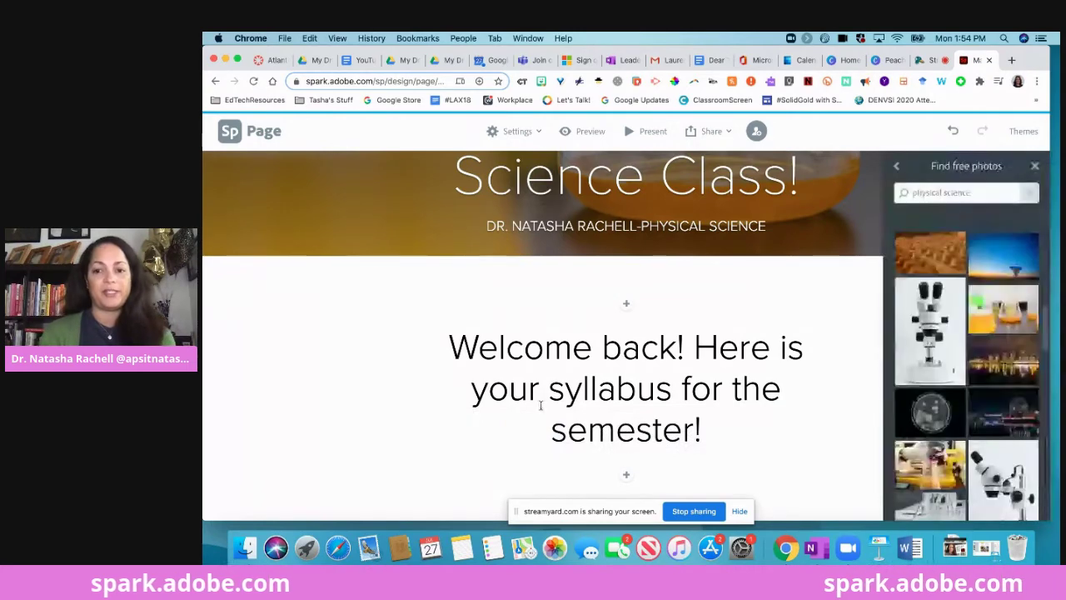
click(958, 319)
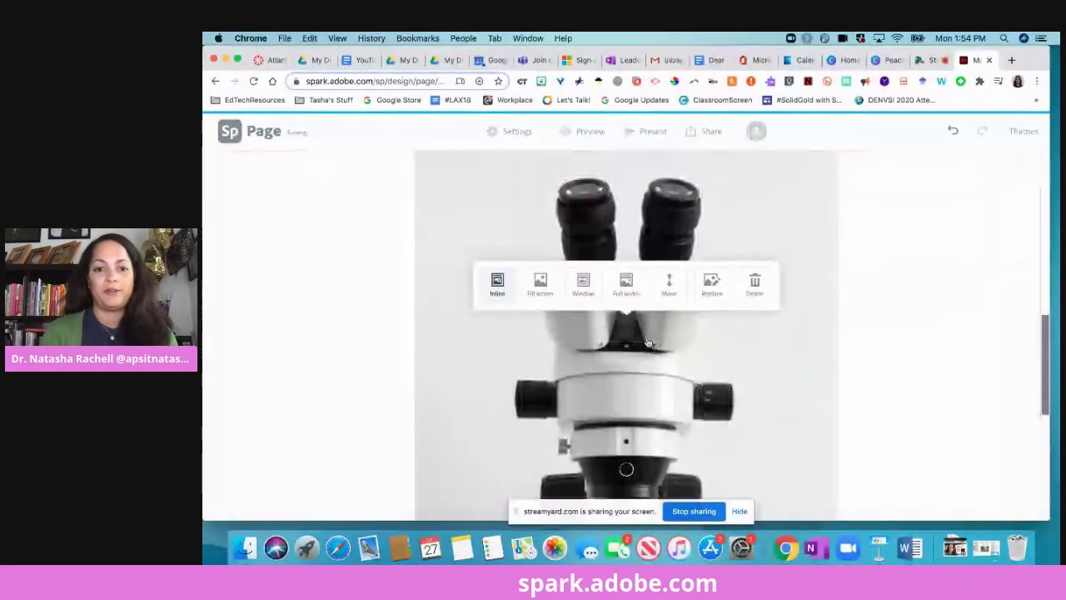
scroll(648, 341, down, 5)
scroll(666, 358, up, 8)
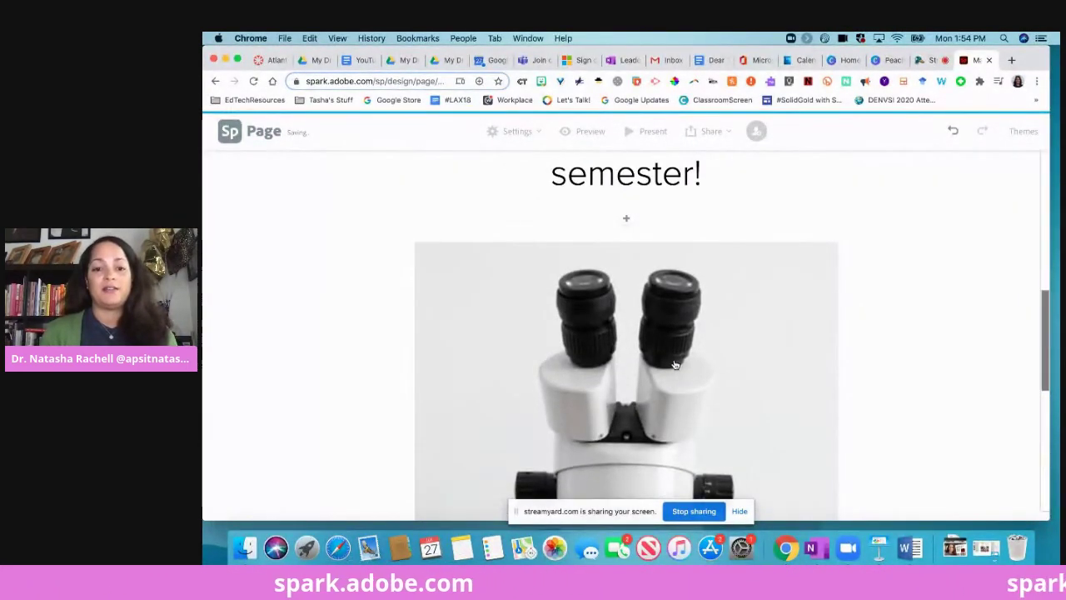
scroll(674, 363, down, 5)
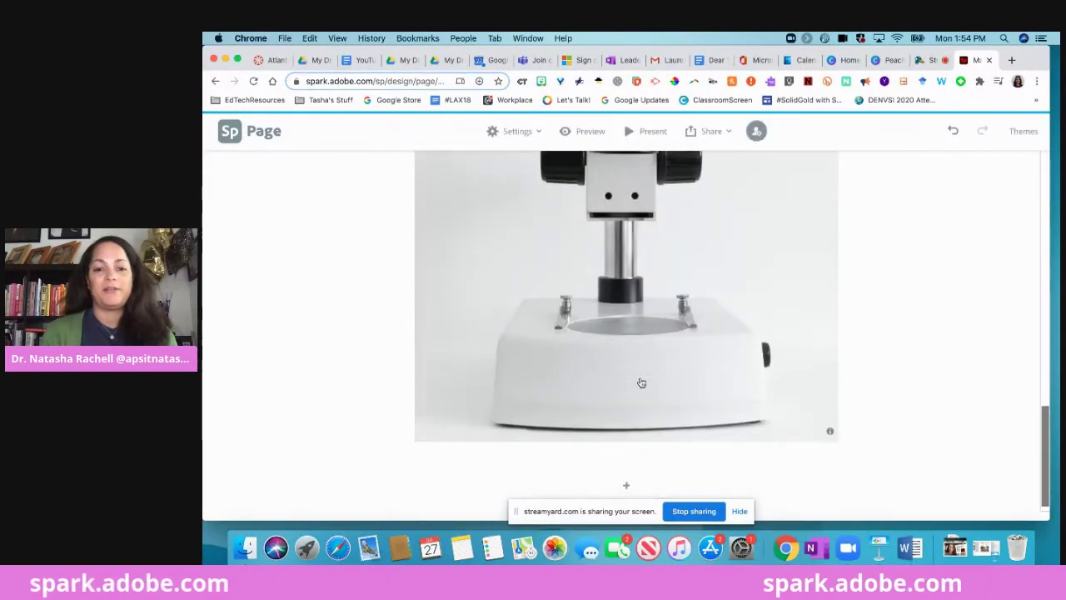
scroll(599, 330, up, 5)
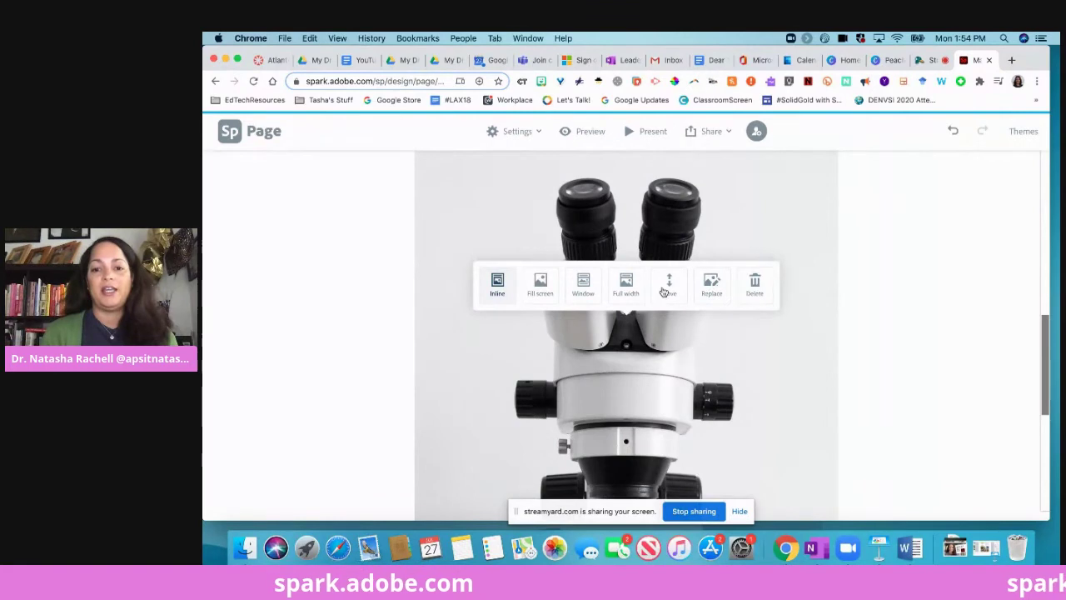
scroll(720, 329, down, 5)
Add a Text block below the microscope photo.
click(627, 471)
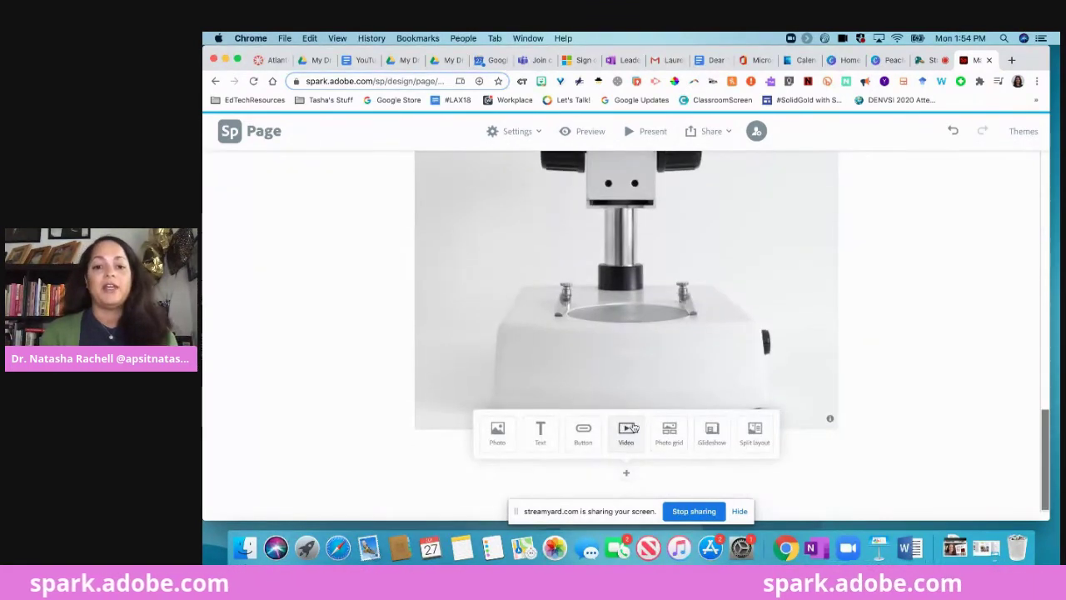
click(541, 430)
text(Text)
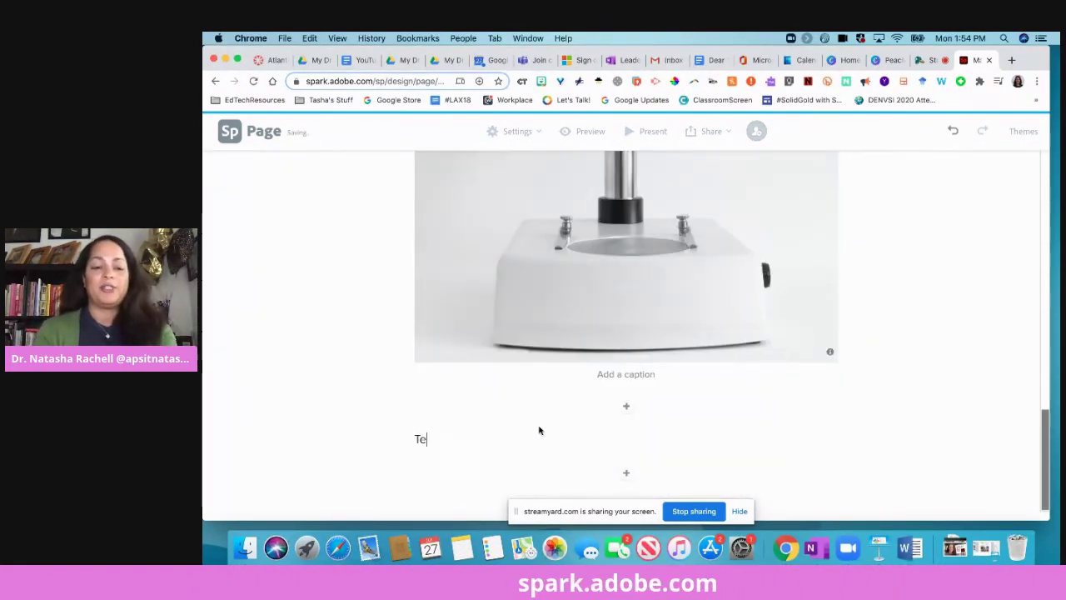
Insert the free petri-dish stock photo below the Text block.
click(627, 474)
click(494, 432)
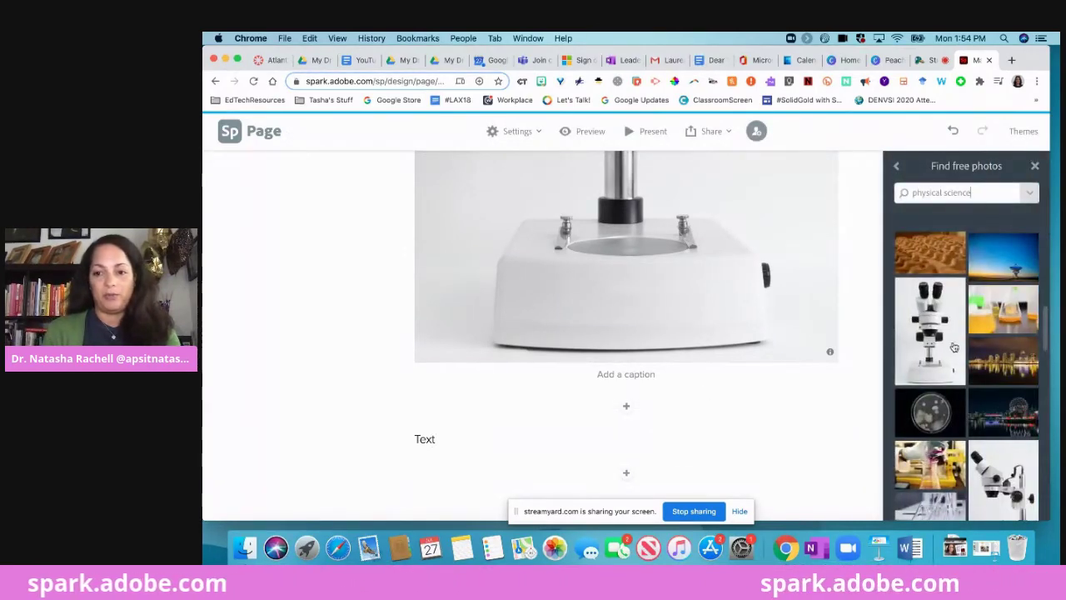
click(929, 411)
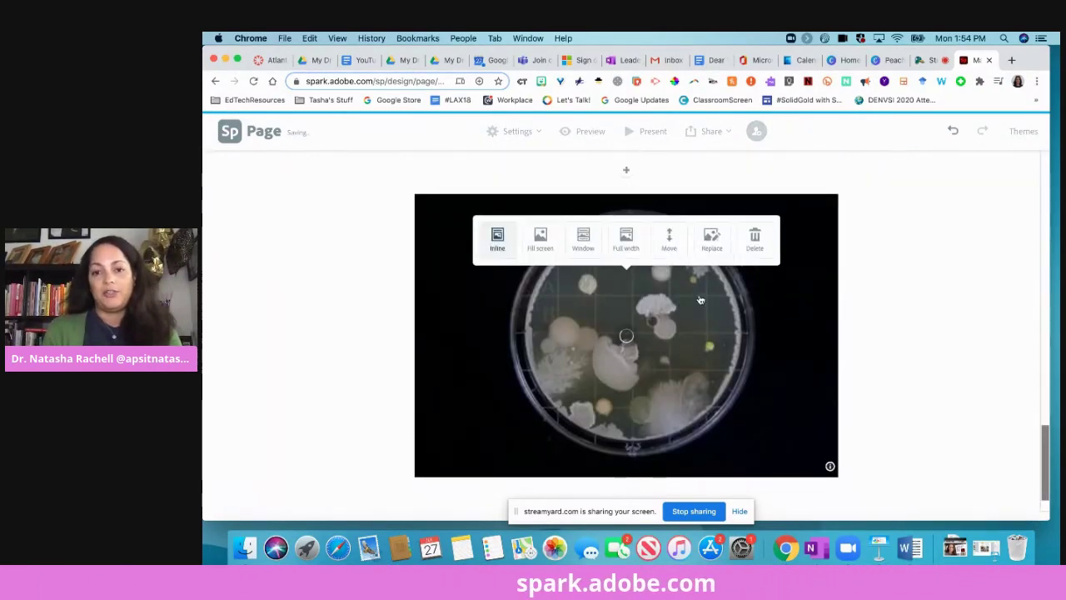
scroll(701, 300, up, 20)
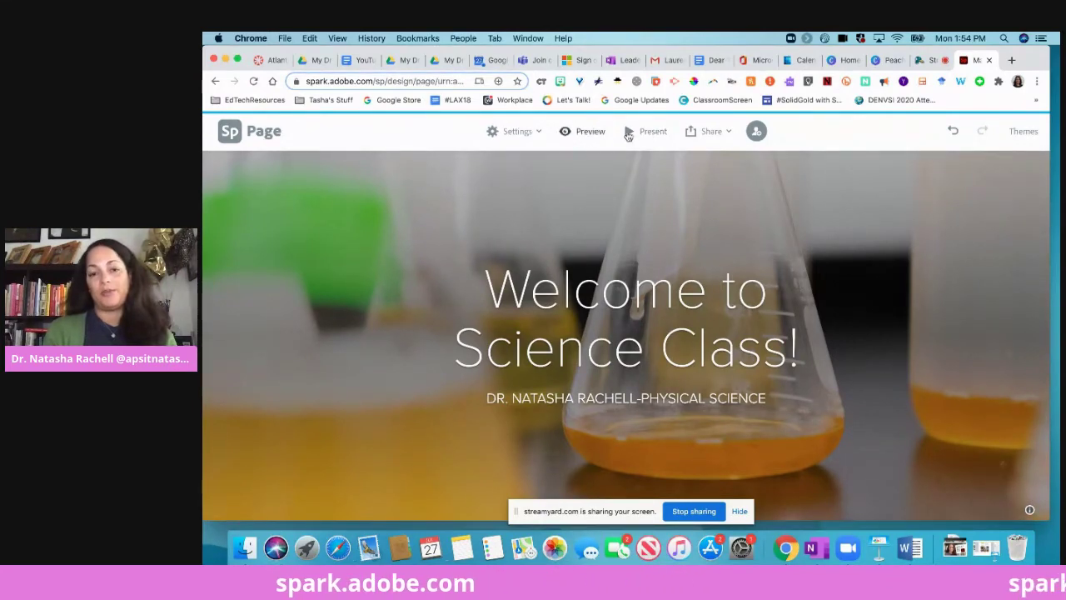
click(628, 133)
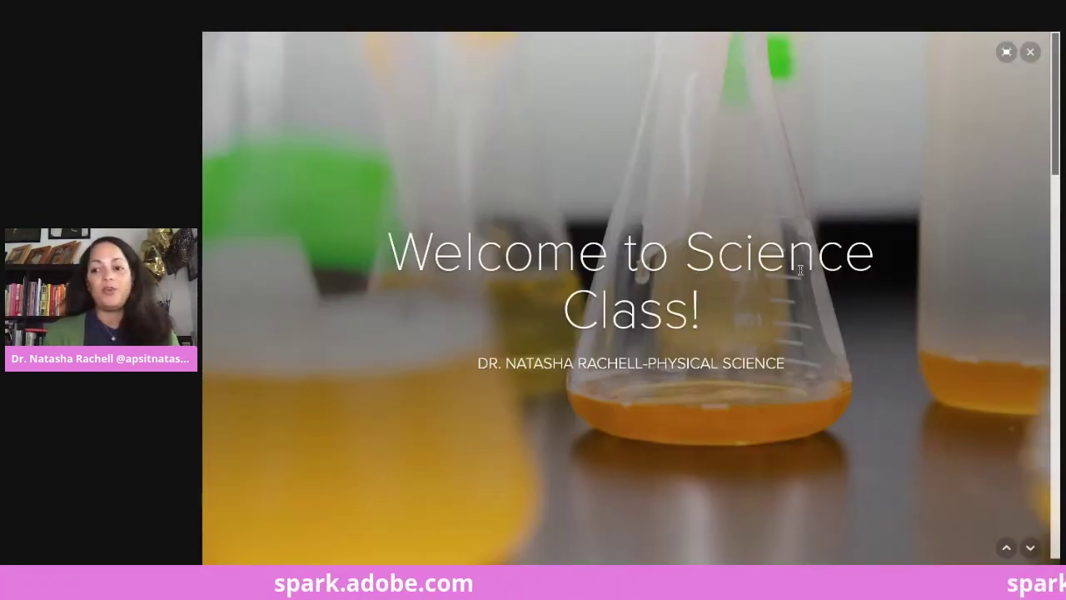
scroll(802, 287, down, 5)
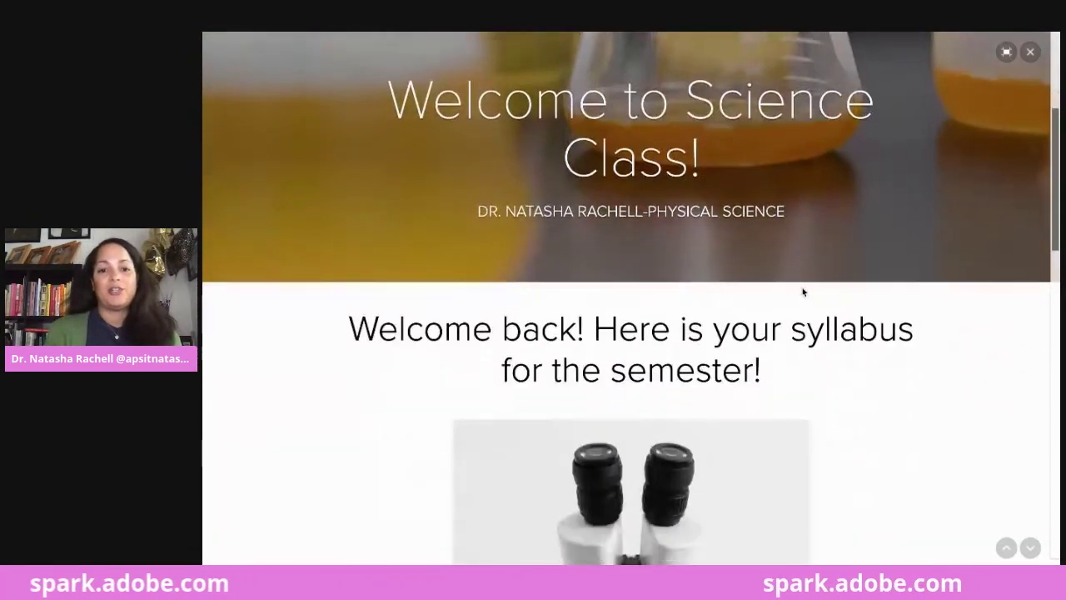
scroll(802, 289, down, 5)
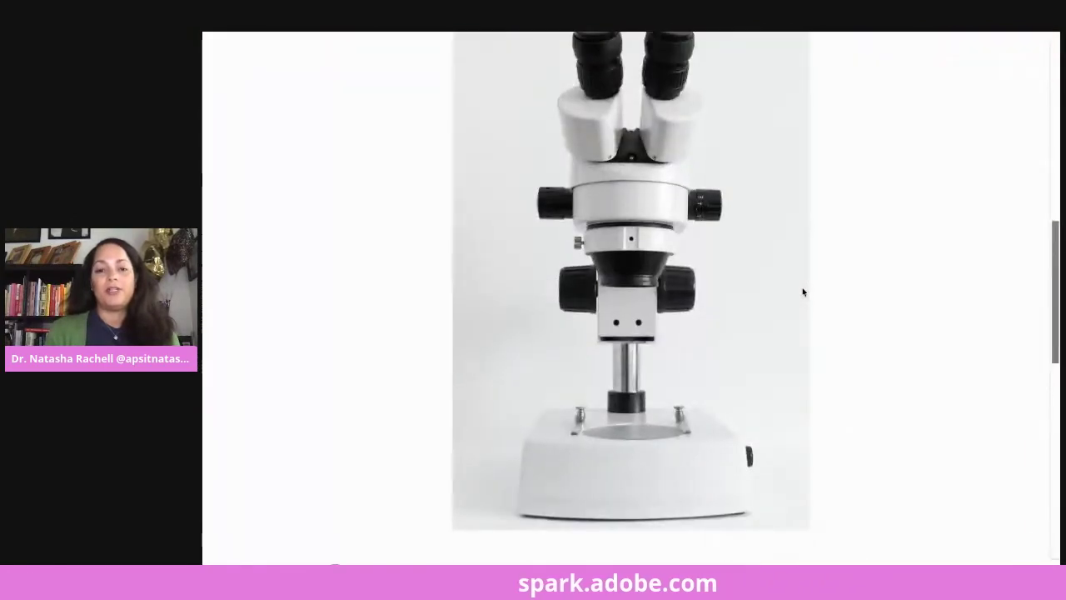
scroll(802, 292, down, 5)
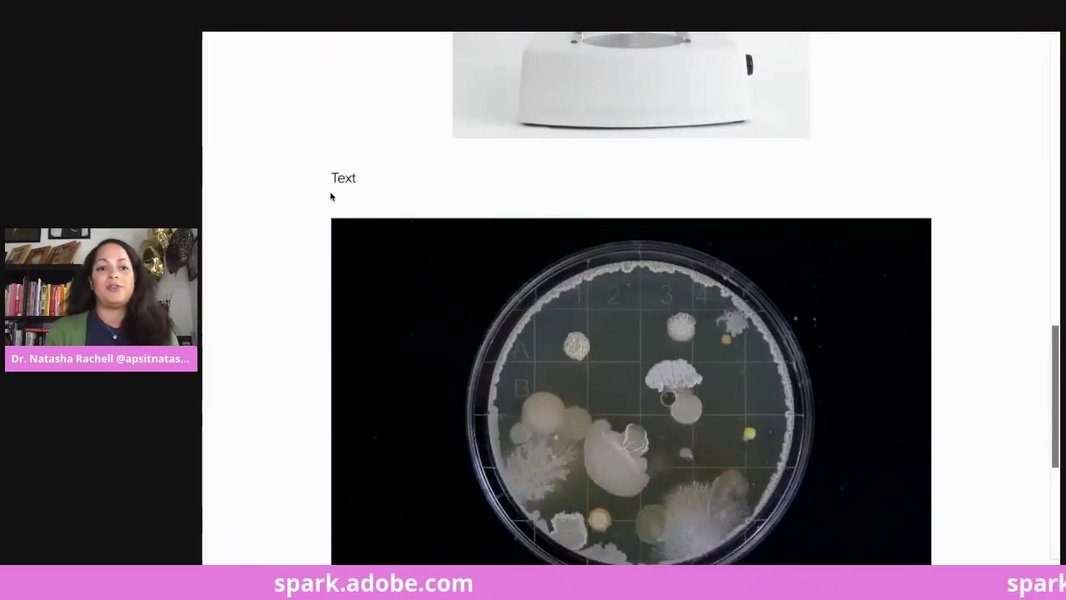
scroll(588, 176, down, 5)
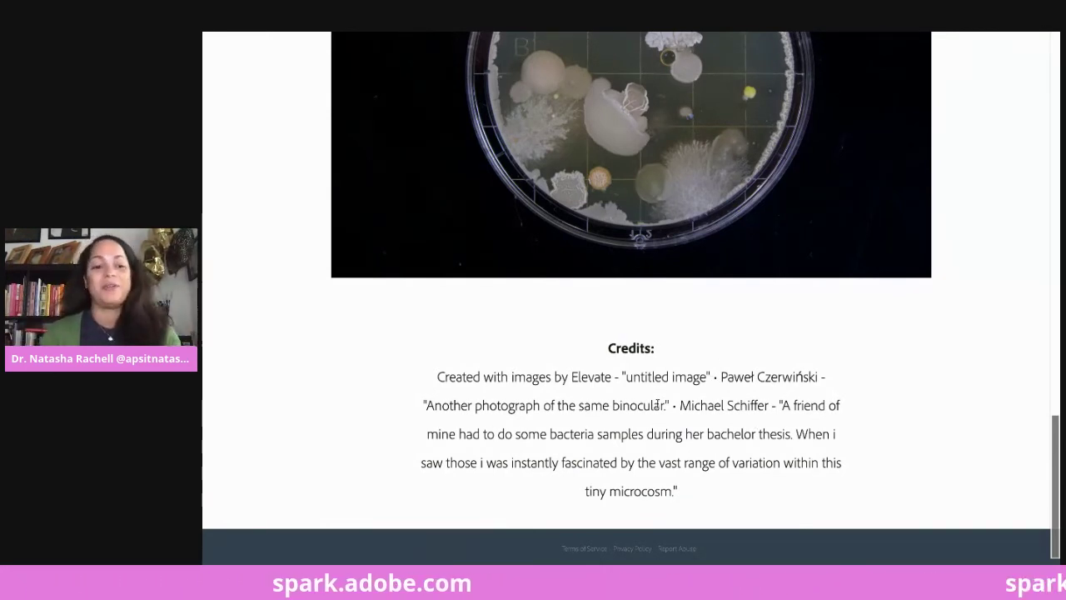
key(Escape)
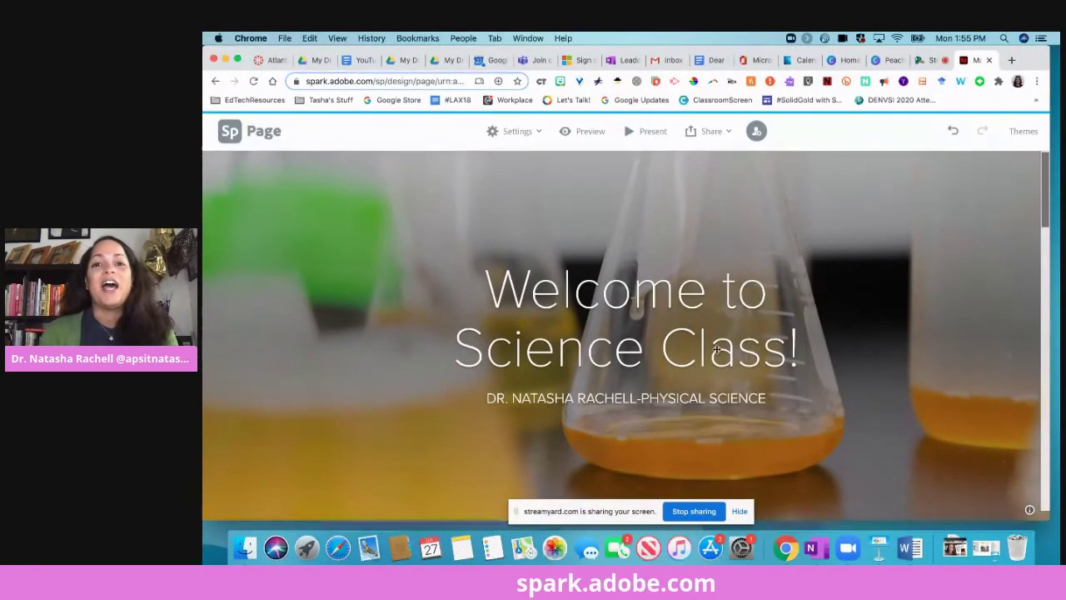
click(728, 133)
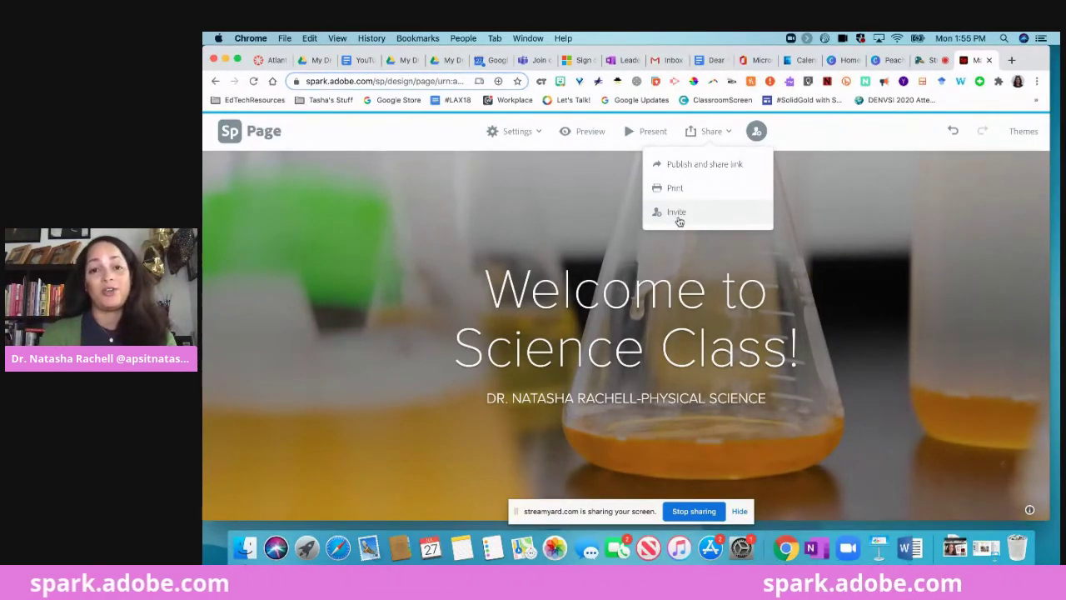
click(226, 133)
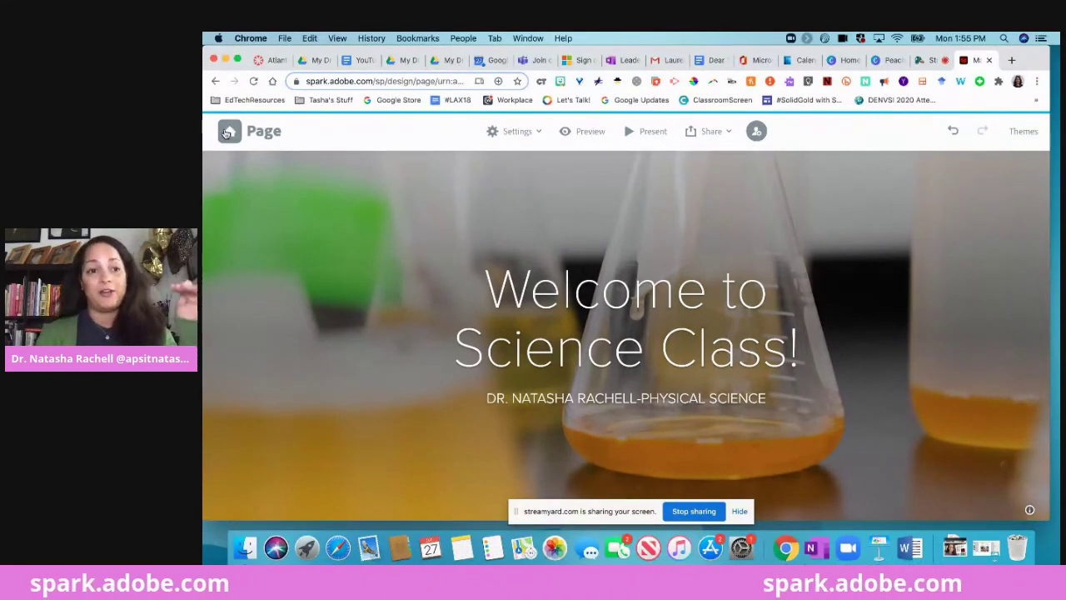
click(227, 133)
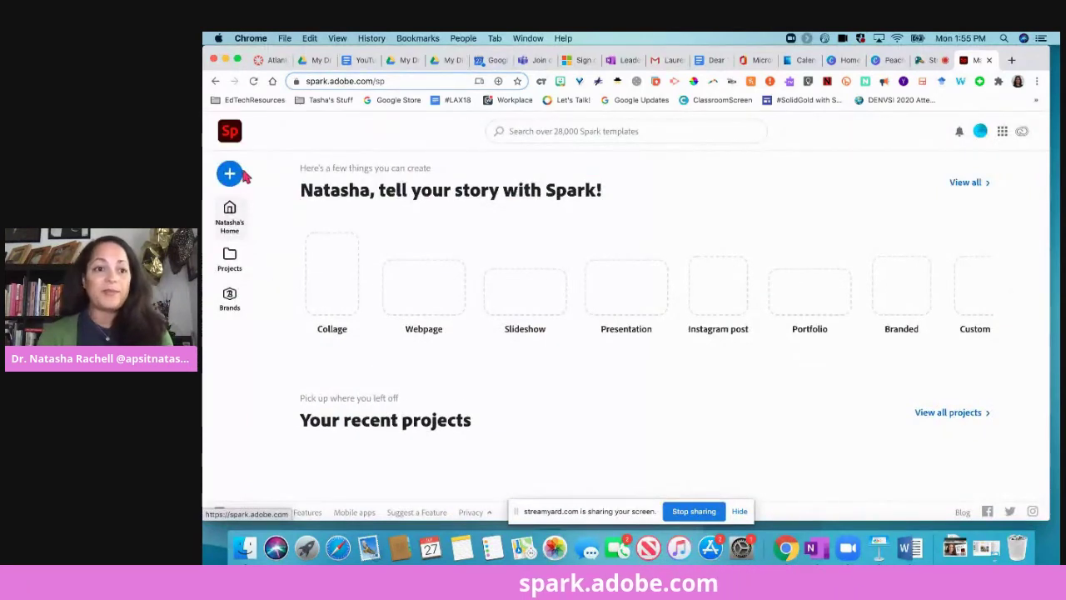
Create a new Spark Video project from the home screen.
click(230, 172)
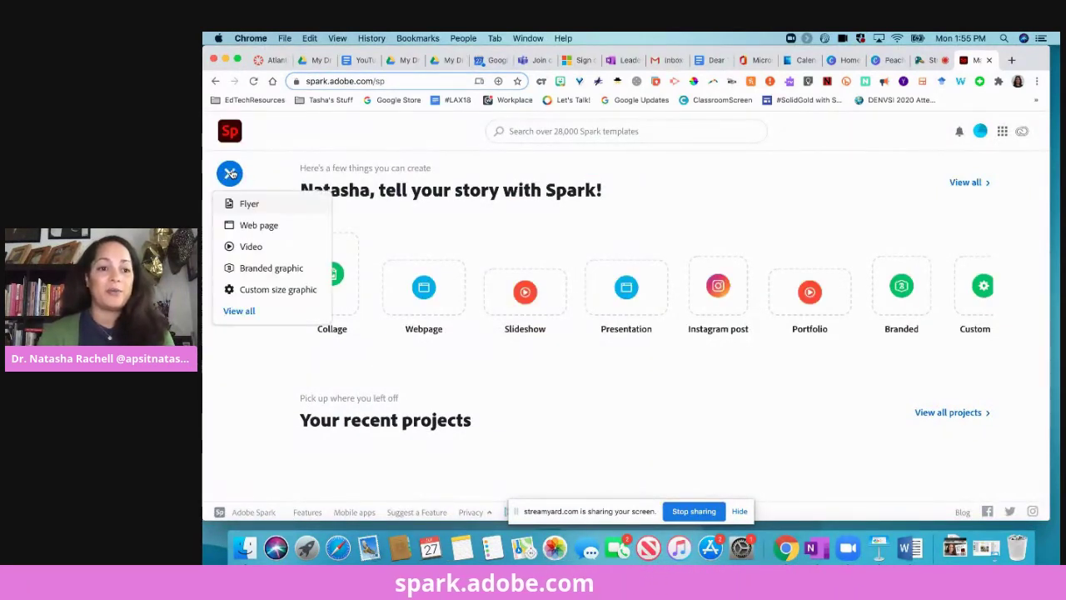
click(250, 248)
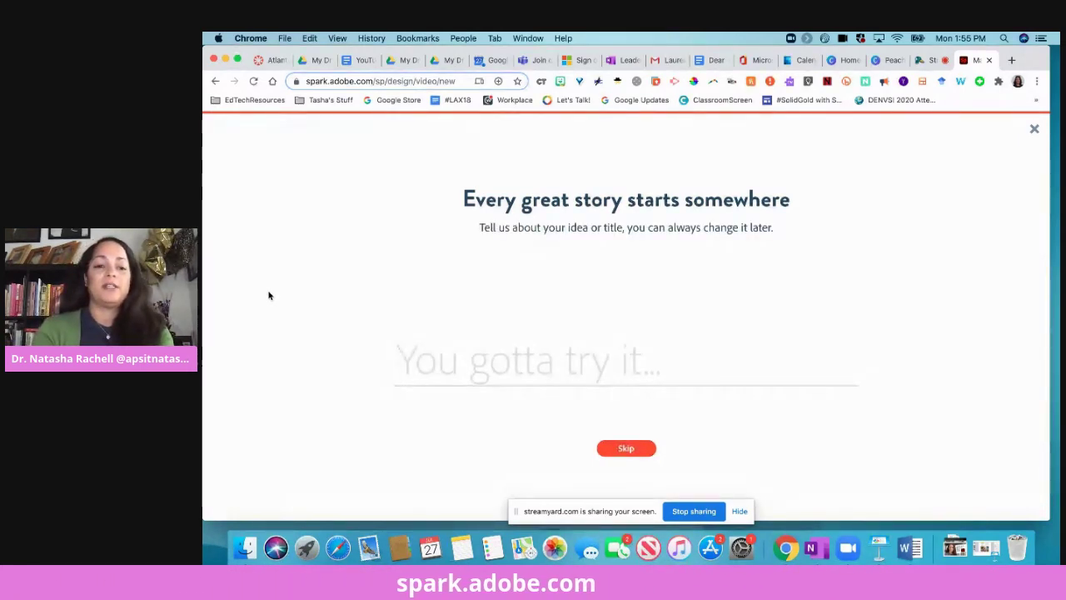
Enter 'Welcome back to school' as the story title and confirm it.
text(Welcome back to sc)
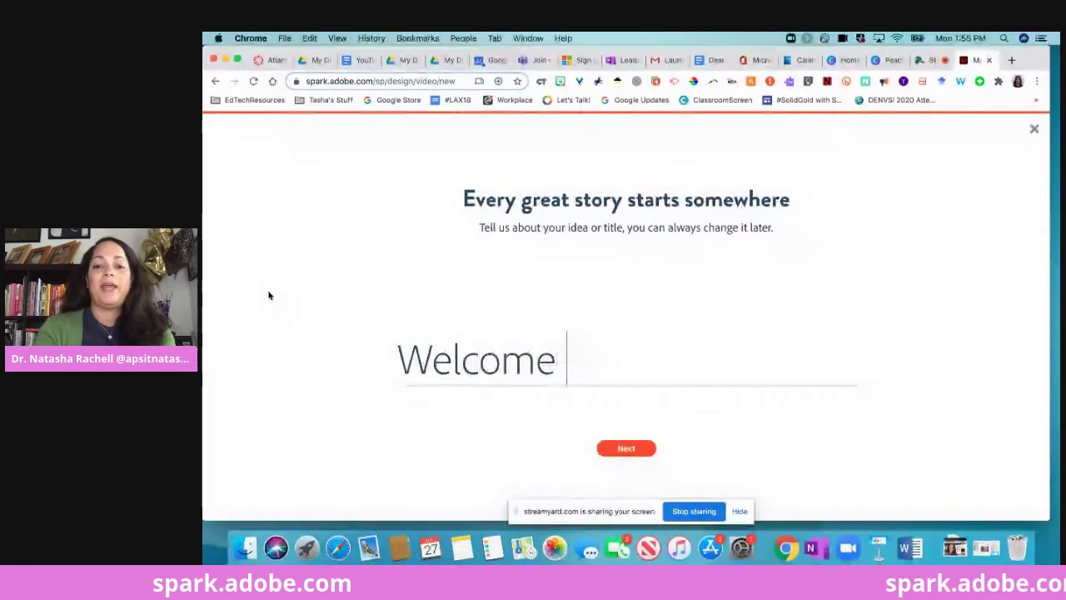
text(hool)
key(Return)
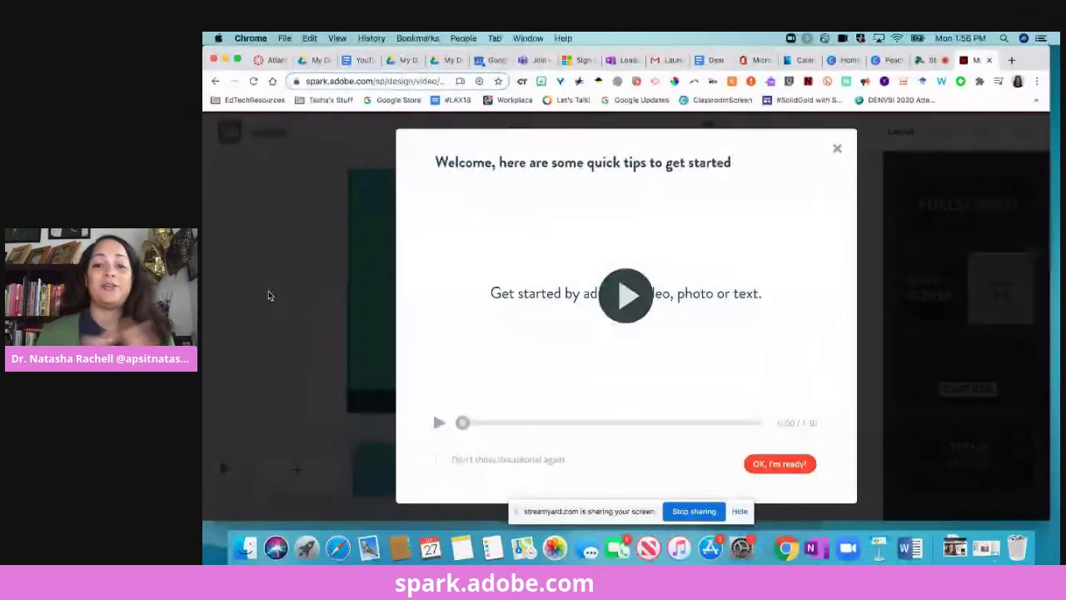
Play and pause the quick-tips tutorial, then dismiss it with 'OK, I'm ready!'.
click(626, 295)
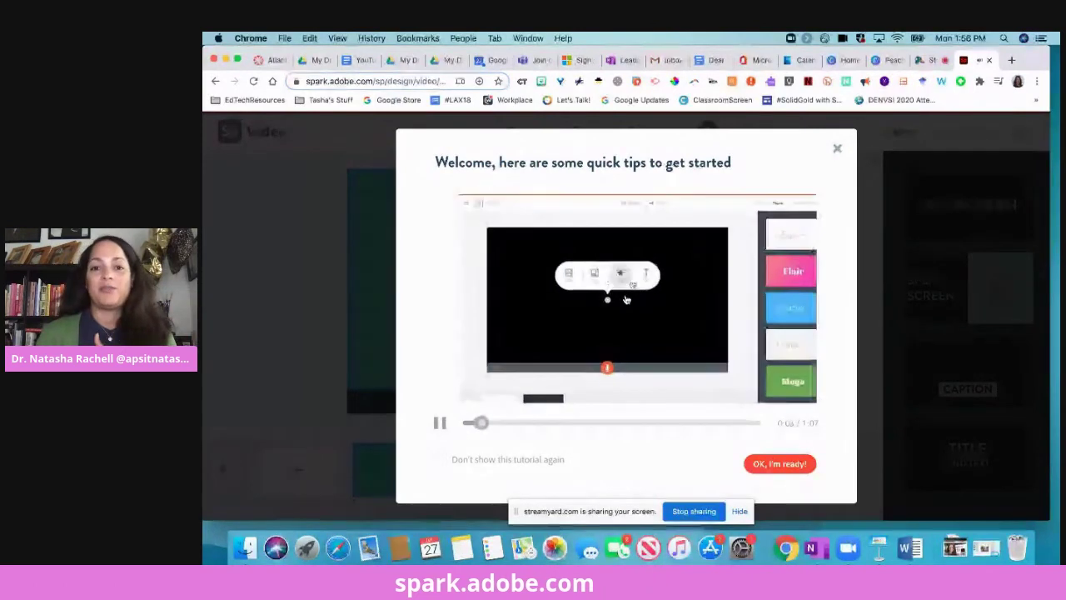
click(440, 423)
click(789, 467)
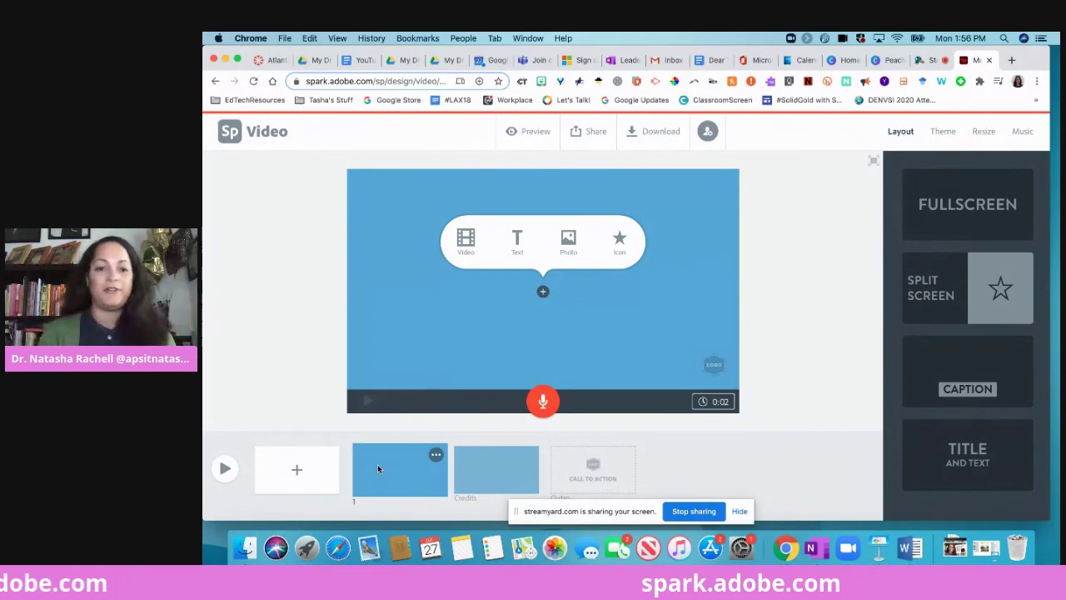
Add a text box reading 'Welcome back to school!' to the first slide.
click(516, 240)
text(Welc)
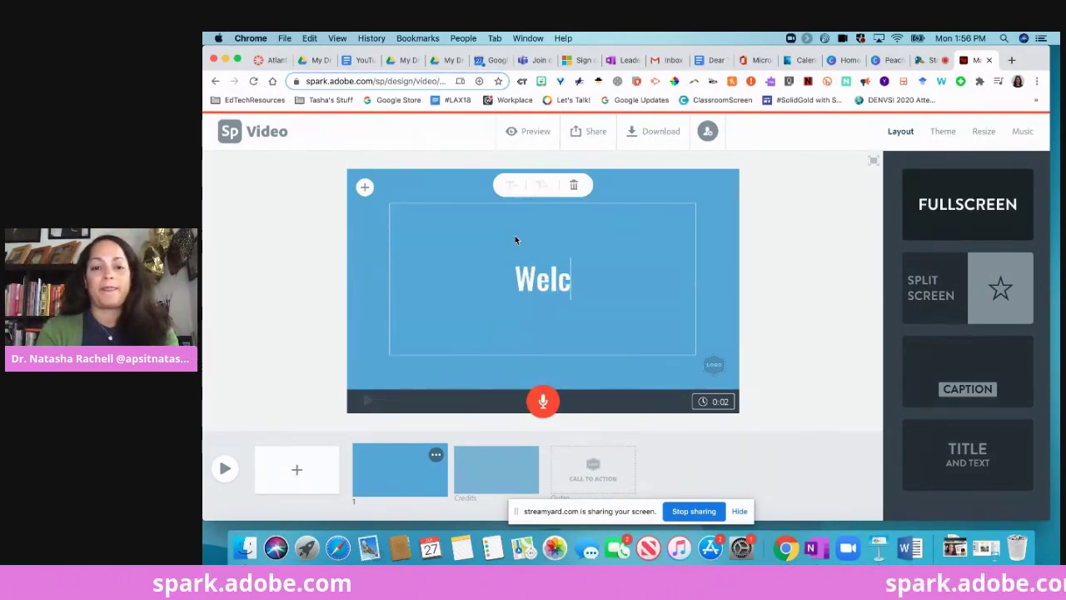
text(ome )
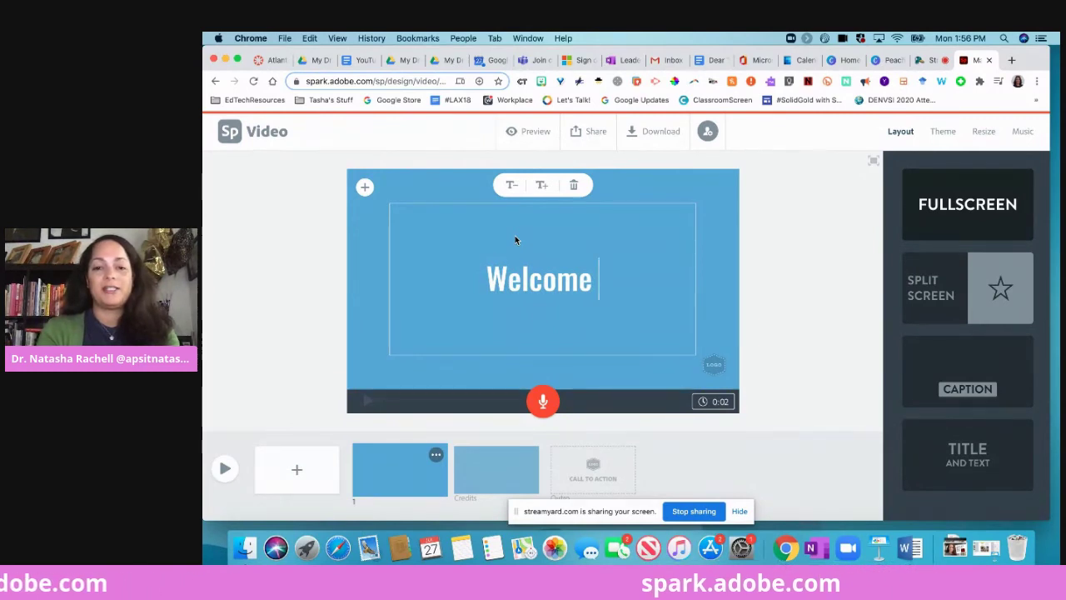
text(back to school)
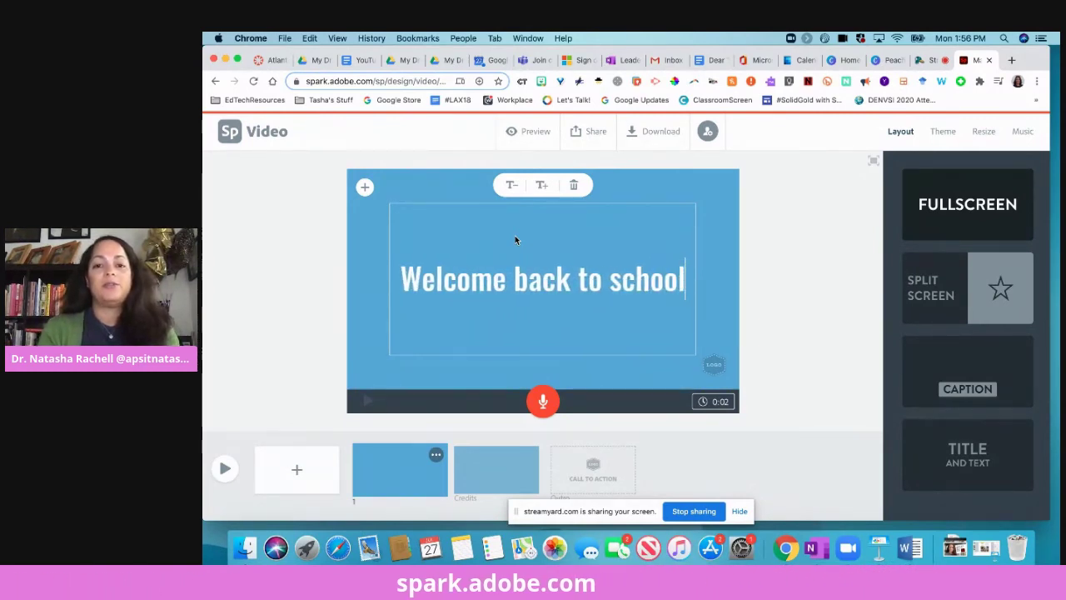
text(!)
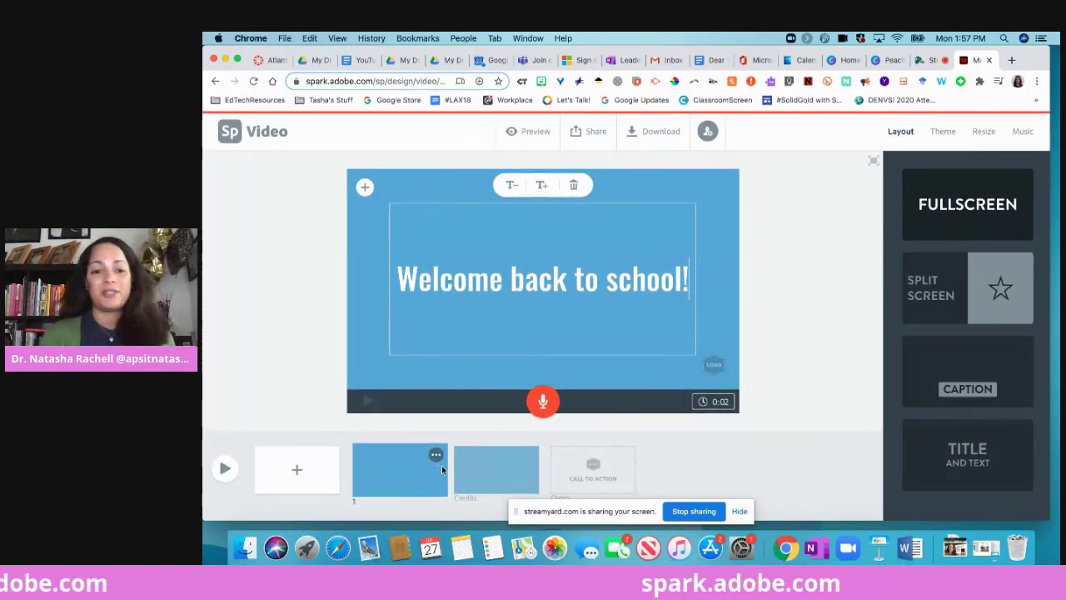
click(476, 468)
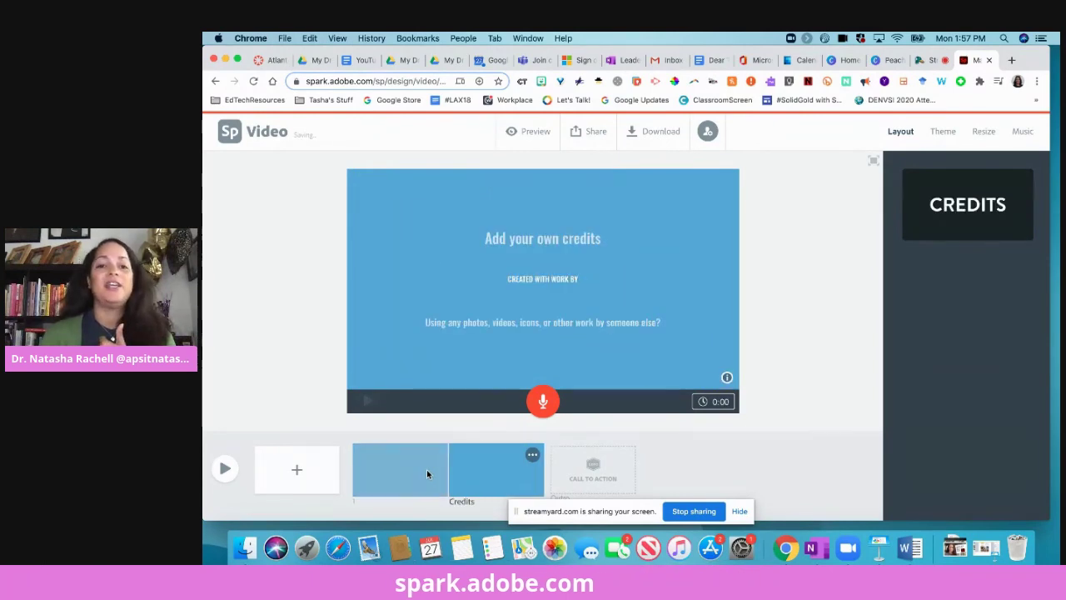
click(372, 468)
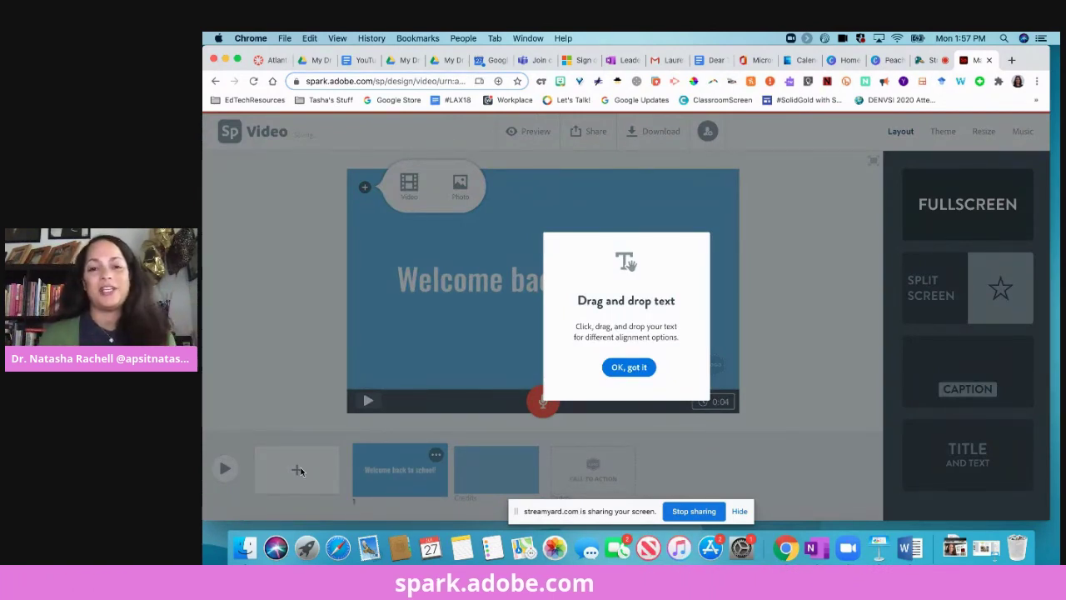
click(628, 367)
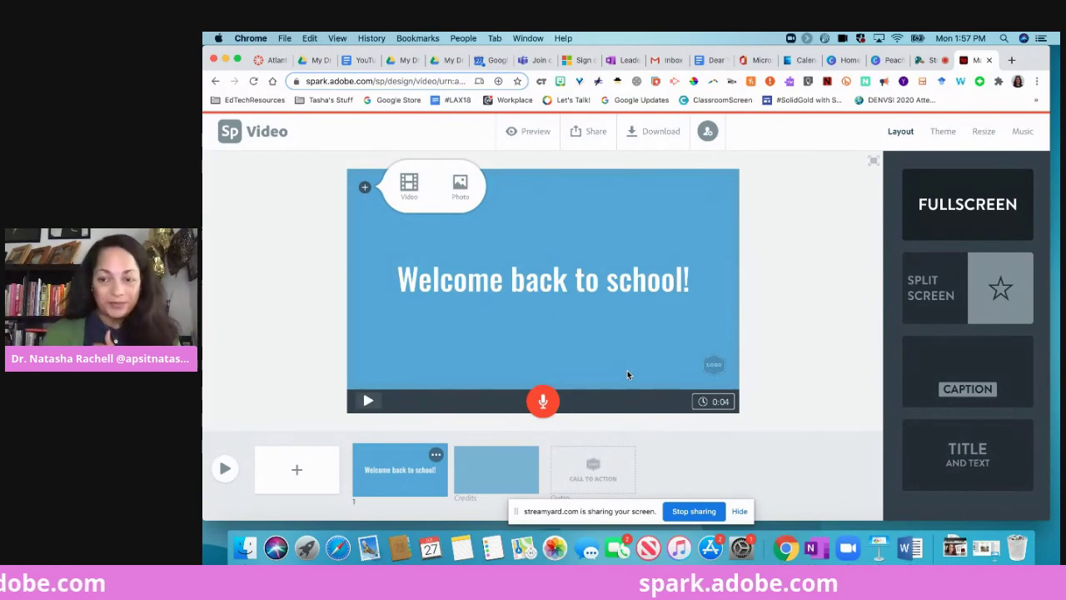